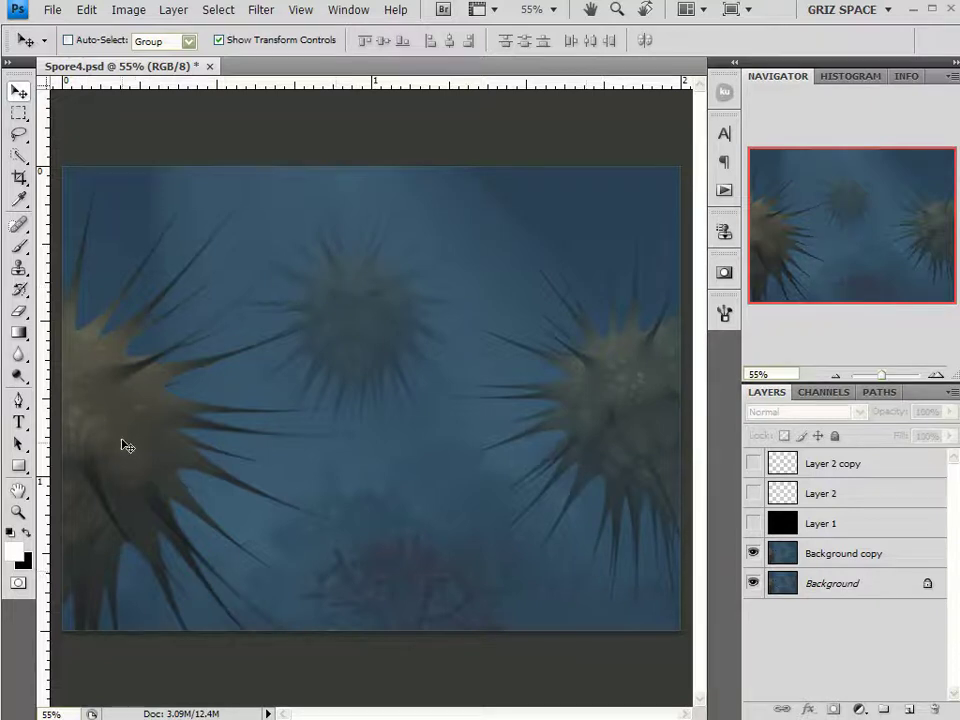
Show Layer 2 and Layer 2 copy and examine the floating particles around the spores across the whole scene
{"action": "scroll", "coordinate": [381, 446], "scroll_direction": "up", "scroll_amount": 2}
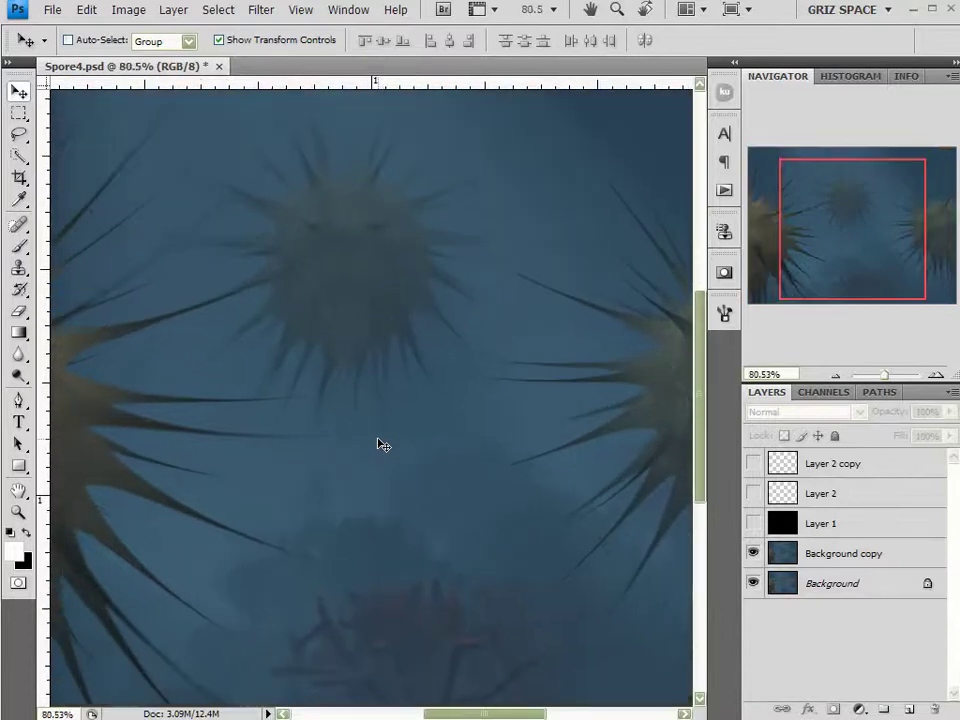
{"action": "scroll", "coordinate": [379, 446], "scroll_direction": "down", "scroll_amount": 2}
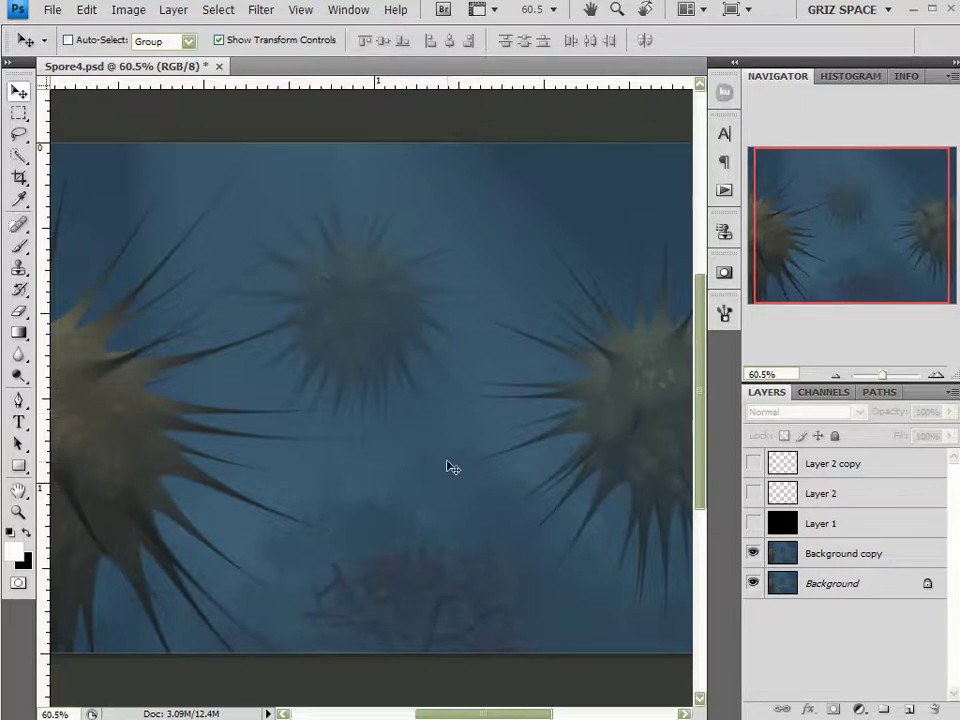
{"action": "scroll", "coordinate": [448, 465], "scroll_direction": "up", "scroll_amount": 2}
{"action": "scroll", "coordinate": [448, 465], "scroll_direction": "up", "scroll_amount": 3}
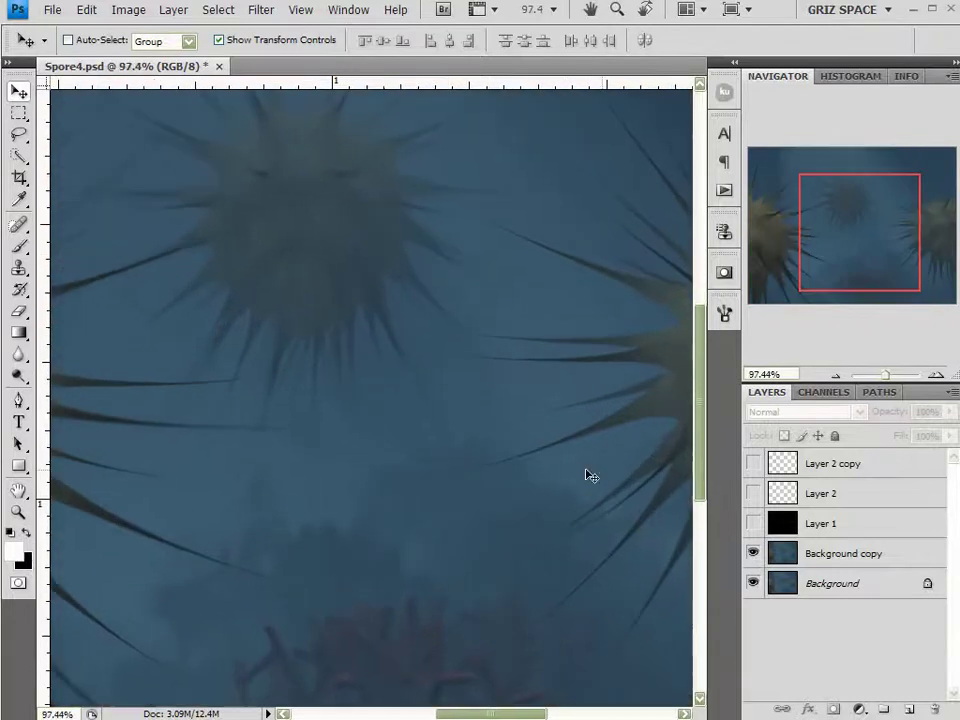
{"action": "left_click", "coordinate": [753, 493]}
{"action": "left_click", "coordinate": [755, 463]}
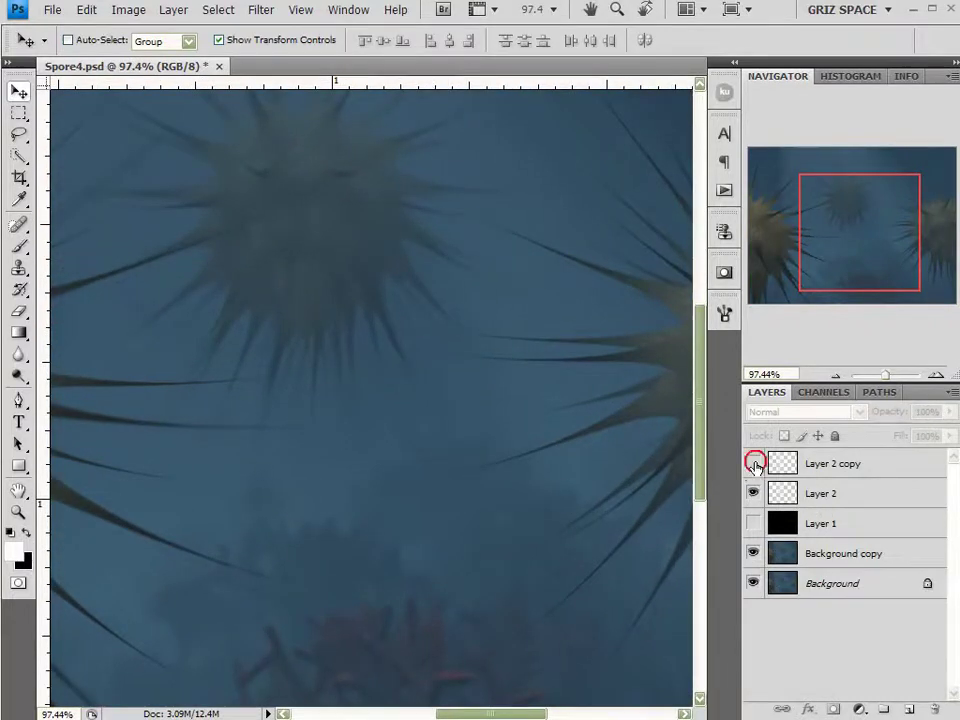
{"action": "scroll", "coordinate": [547, 321], "scroll_direction": "down", "scroll_amount": 1}
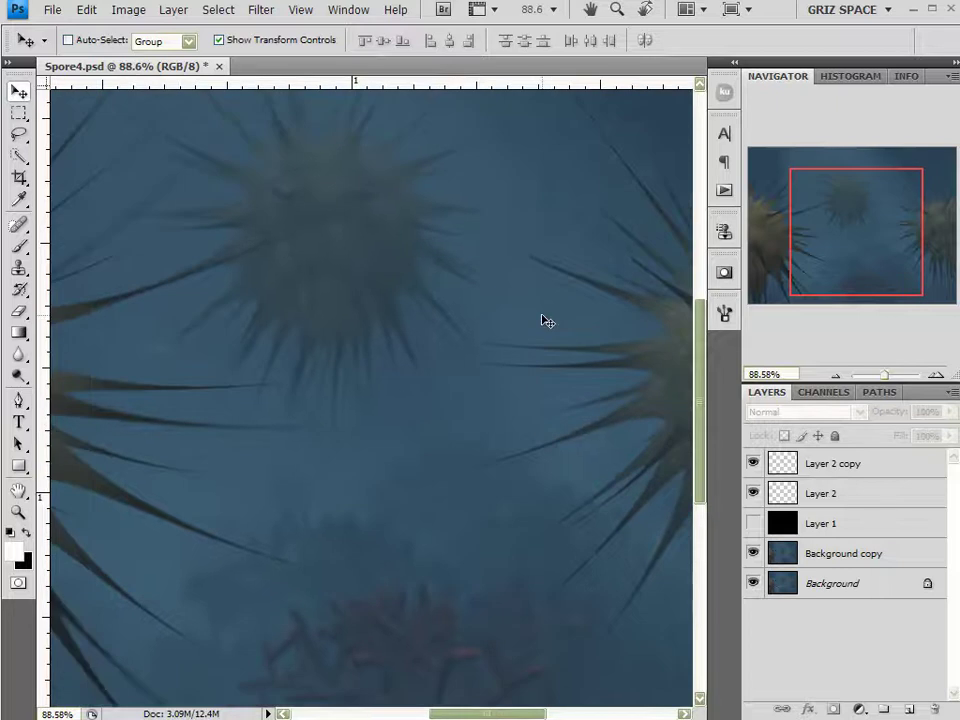
{"action": "left_click", "coordinate": [399, 399]}
{"action": "left_click", "coordinate": [471, 296]}
{"action": "left_click_drag", "start_coordinate": [521, 321], "coordinate": [384, 391]}
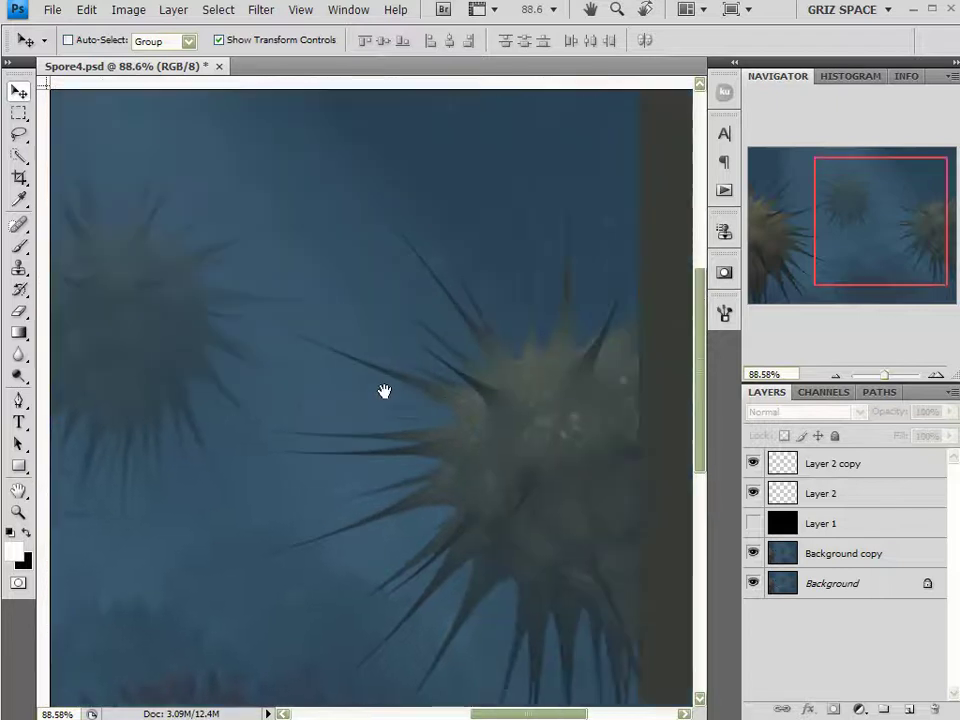
{"action": "left_click_drag", "start_coordinate": [500, 379], "coordinate": [422, 439]}
{"action": "left_click_drag", "start_coordinate": [357, 466], "coordinate": [418, 461]}
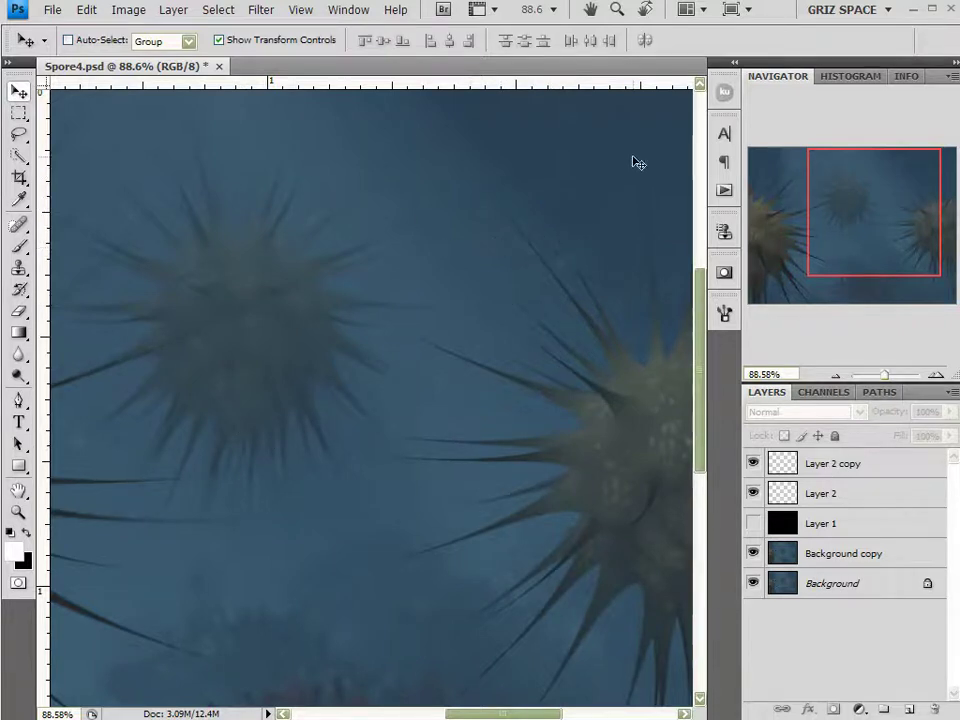
{"action": "left_click_drag", "start_coordinate": [210, 354], "coordinate": [505, 147]}
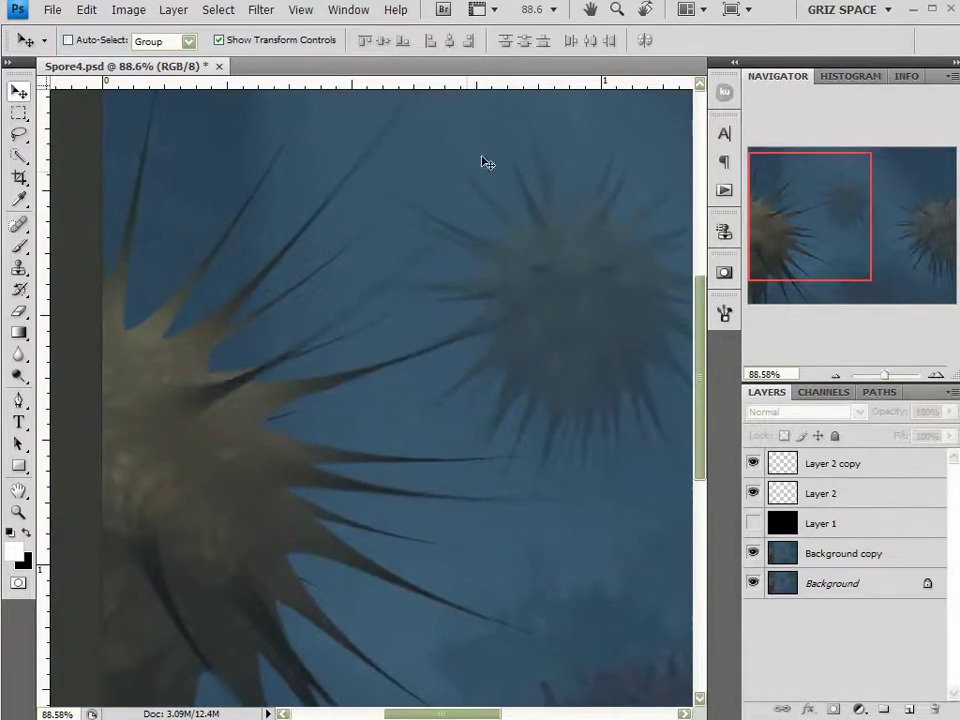
{"action": "left_click_drag", "start_coordinate": [471, 546], "coordinate": [385, 400]}
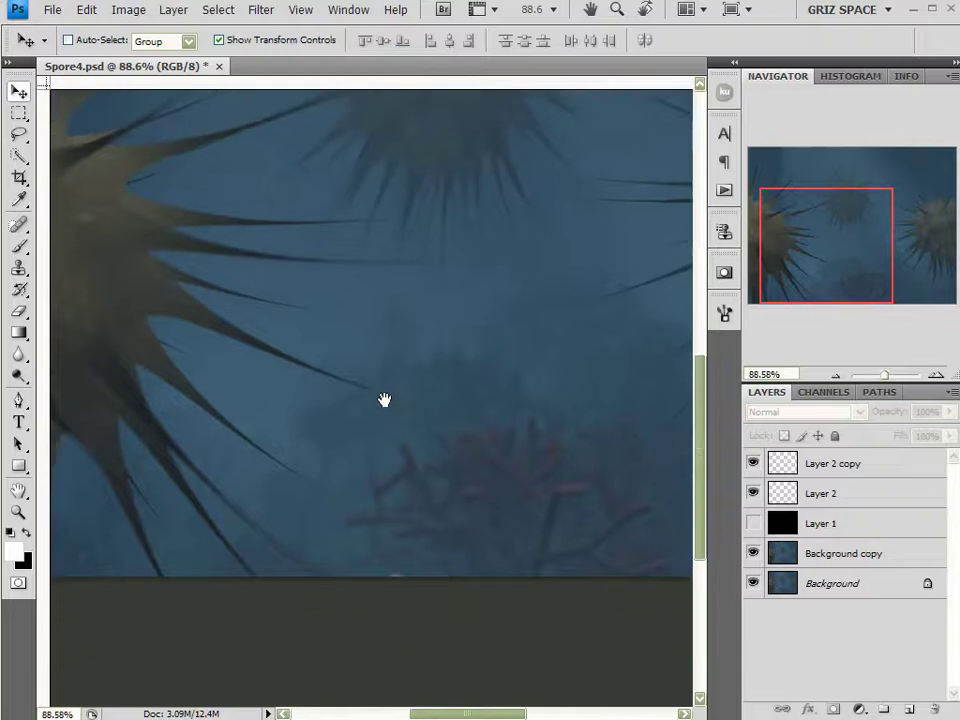
{"action": "left_click_drag", "start_coordinate": [374, 450], "coordinate": [416, 493]}
{"action": "left_click_drag", "start_coordinate": [511, 445], "coordinate": [373, 406]}
{"action": "scroll", "coordinate": [373, 406], "scroll_direction": "down", "scroll_amount": 5}
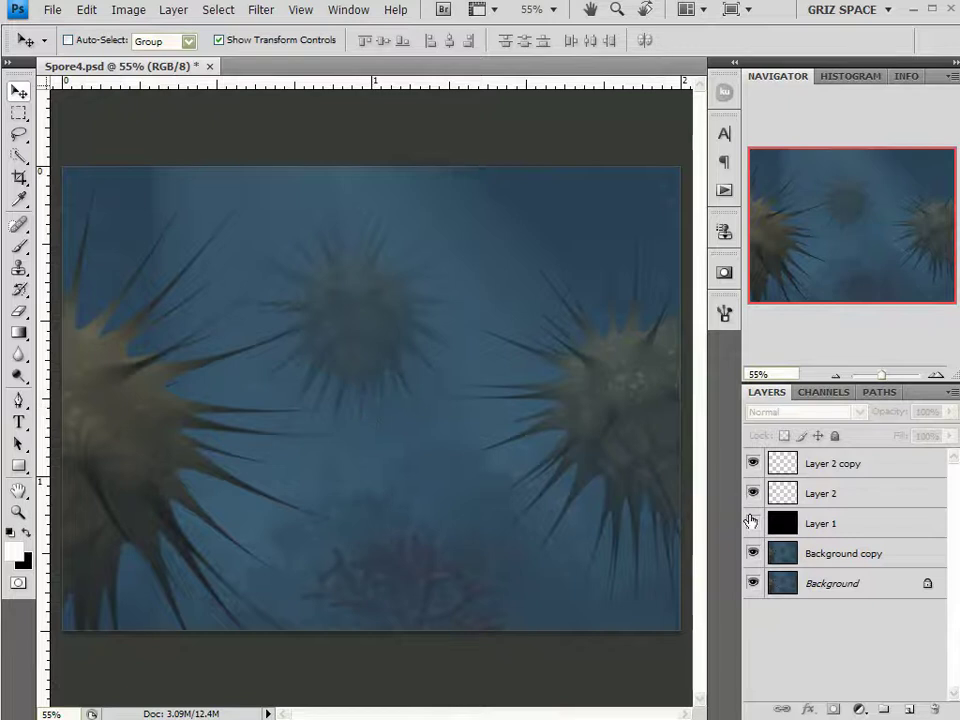
Delete Layer 2 copy, Layer 2 and the black Layer 1, keeping only the two background layers
{"action": "left_click", "coordinate": [752, 522]}
{"action": "left_click", "coordinate": [840, 460]}
{"action": "left_click", "coordinate": [863, 529], "text": "shift"}
{"action": "left_click_drag", "start_coordinate": [890, 528], "coordinate": [935, 709]}
Create a new layer above Background copy and fill it with 50% Gray in Normal mode at 100% opacity
{"action": "left_click", "coordinate": [908, 710]}
{"action": "left_click", "coordinate": [82, 10]}
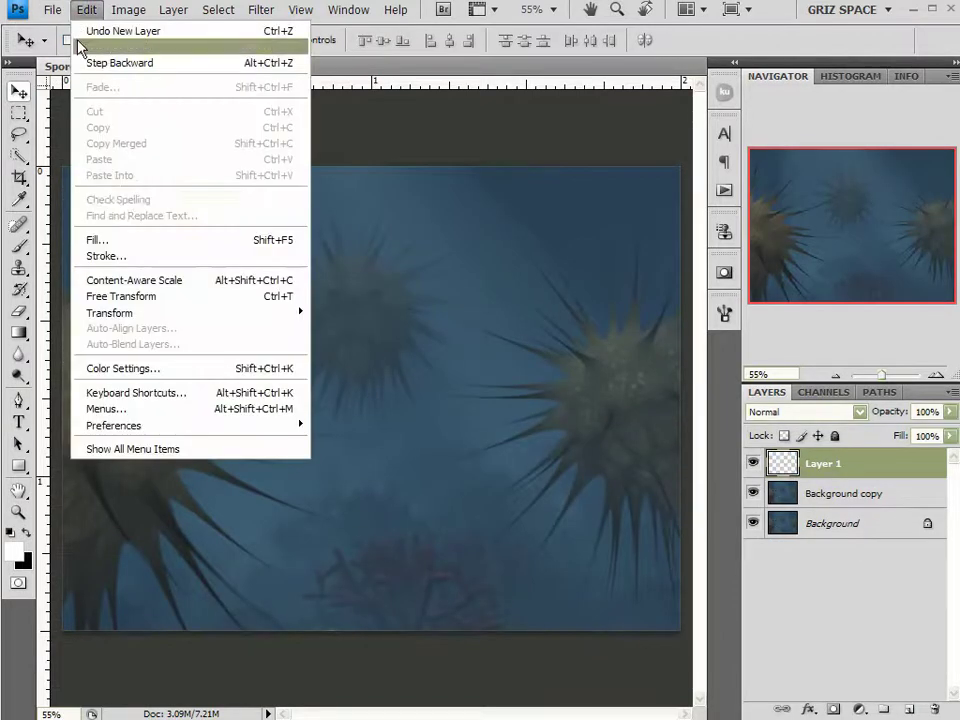
{"action": "left_click", "coordinate": [120, 245]}
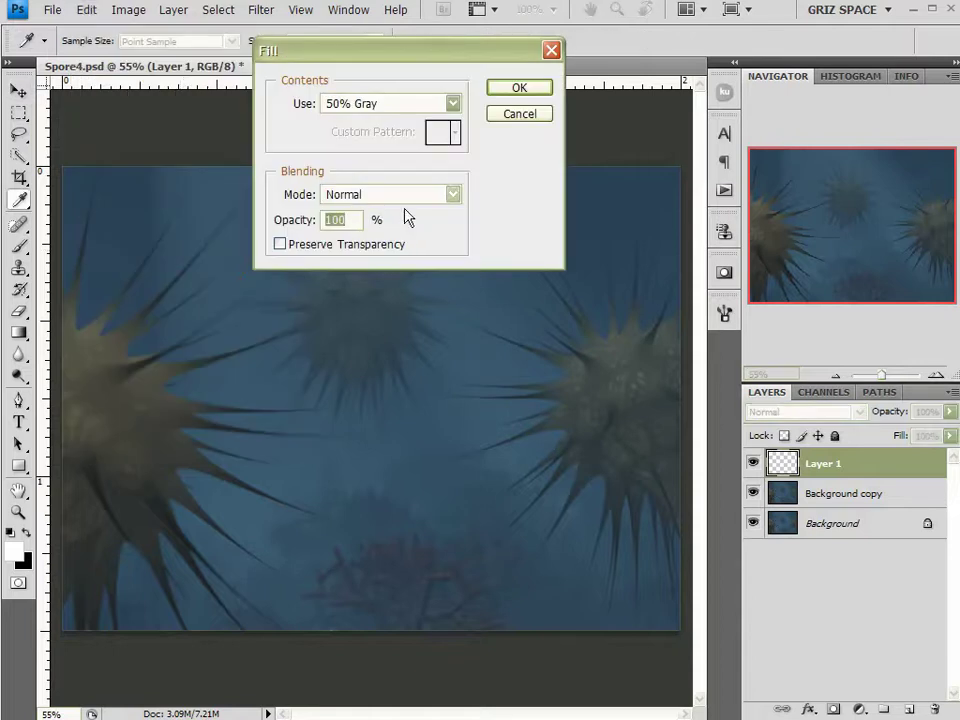
{"action": "left_click", "coordinate": [519, 88]}
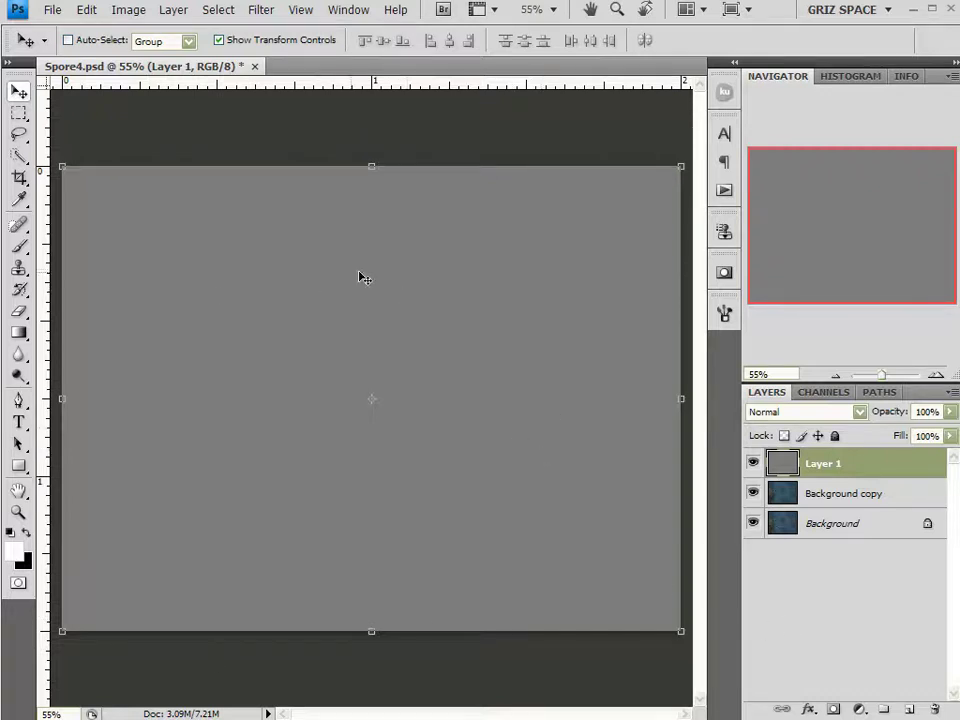
Apply Add Noise to the gray layer with an amount of 400%, Gaussian distribution and Monochromatic on
{"action": "left_click", "coordinate": [260, 10]}
{"action": "mouse_move", "coordinate": [313, 172]}
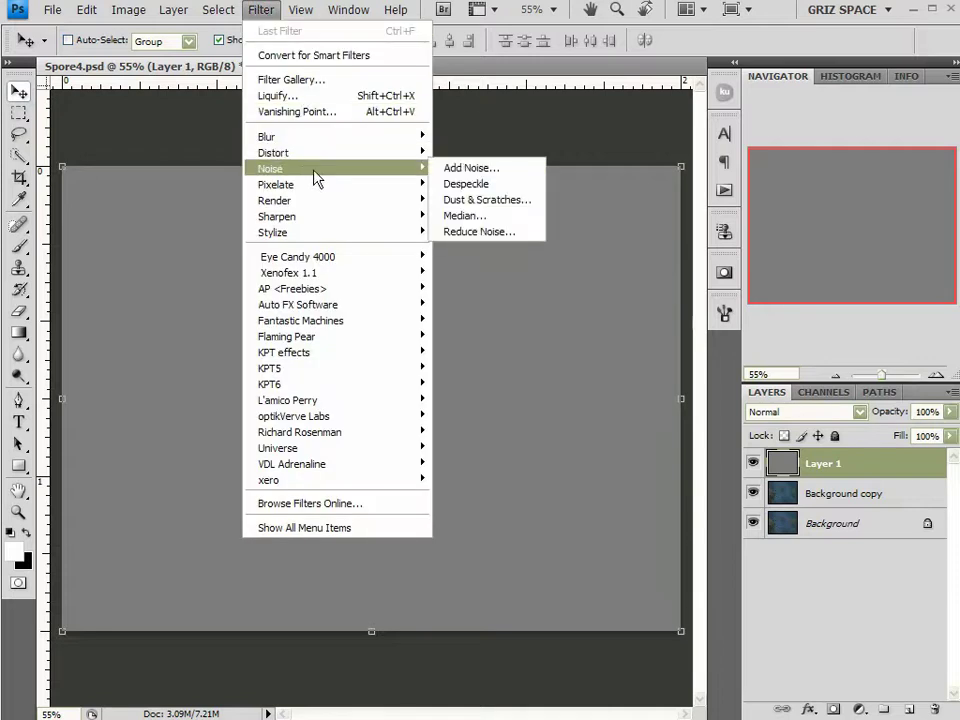
{"action": "left_click", "coordinate": [458, 168]}
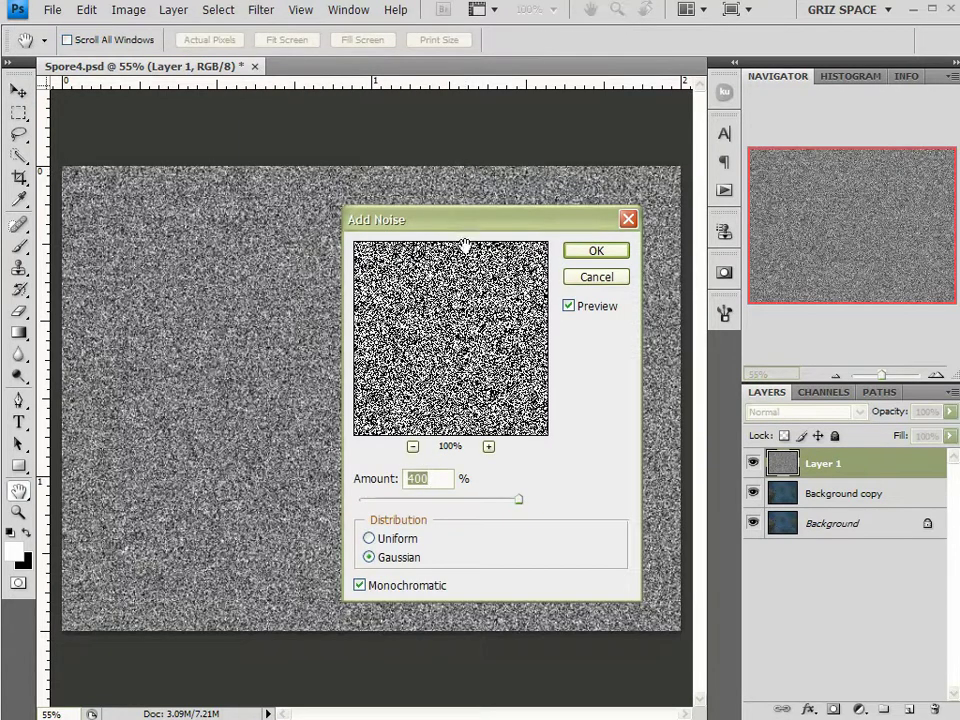
{"action": "left_click_drag", "start_coordinate": [491, 216], "coordinate": [624, 130]}
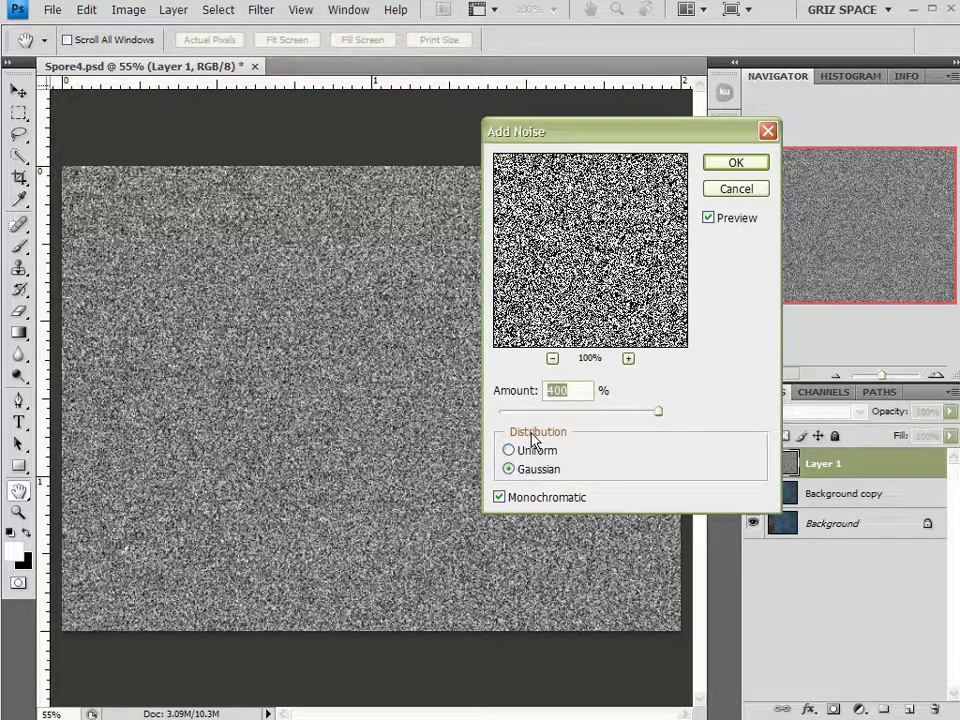
{"action": "left_click", "coordinate": [742, 166]}
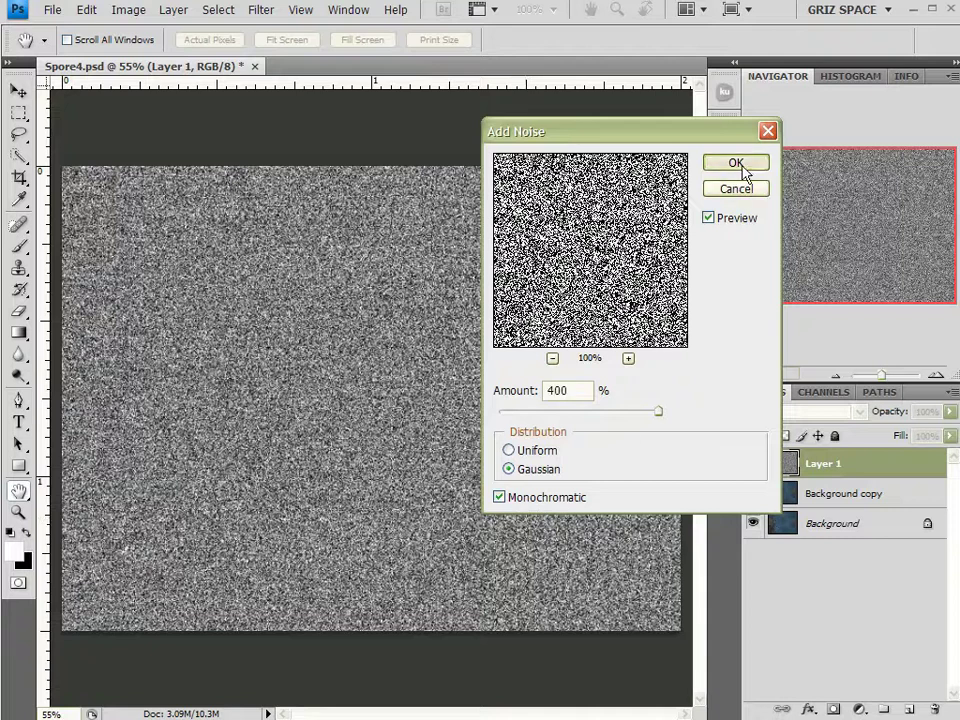
Apply the Fresco filter to the noise layer with Brush Size 2, Brush Detail 8 and Texture 1, inspecting the preview before confirming
{"action": "left_click", "coordinate": [258, 11]}
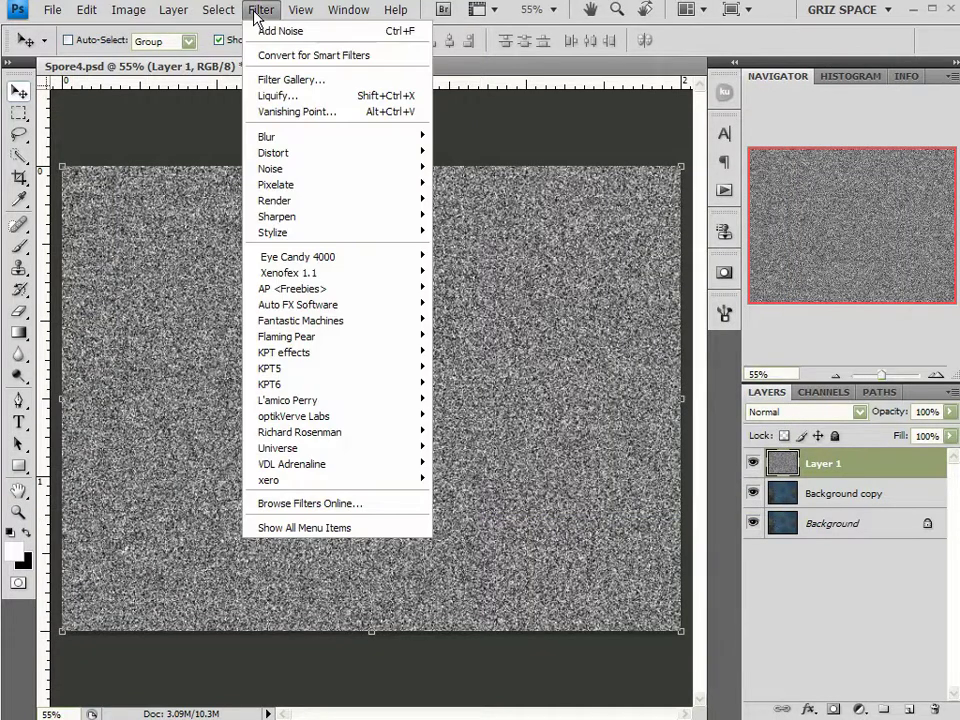
{"action": "left_click", "coordinate": [300, 527]}
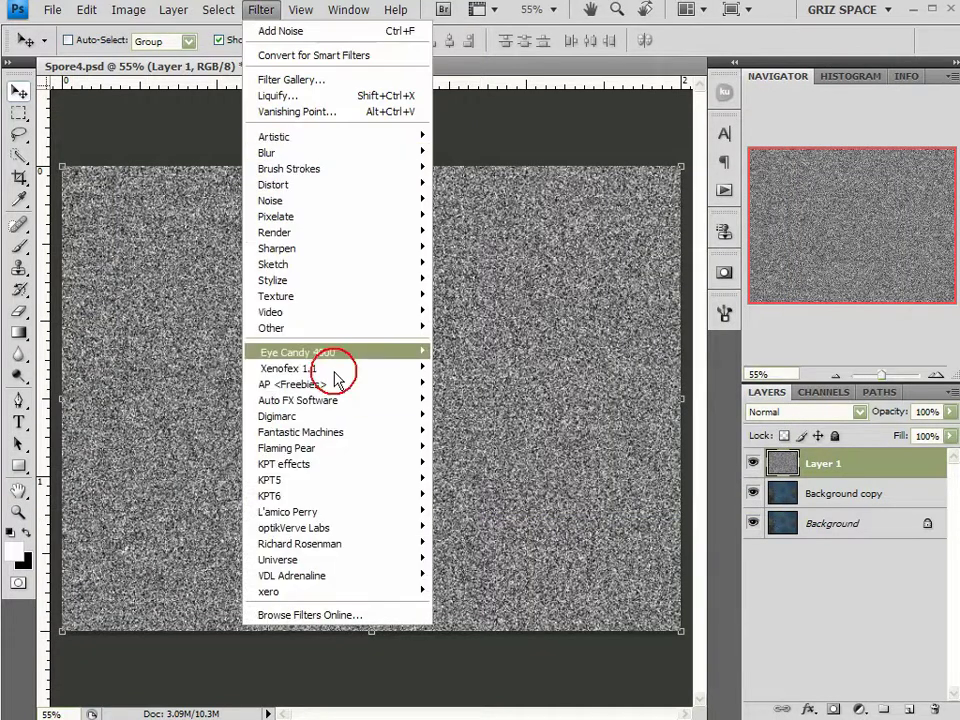
{"action": "mouse_move", "coordinate": [390, 136]}
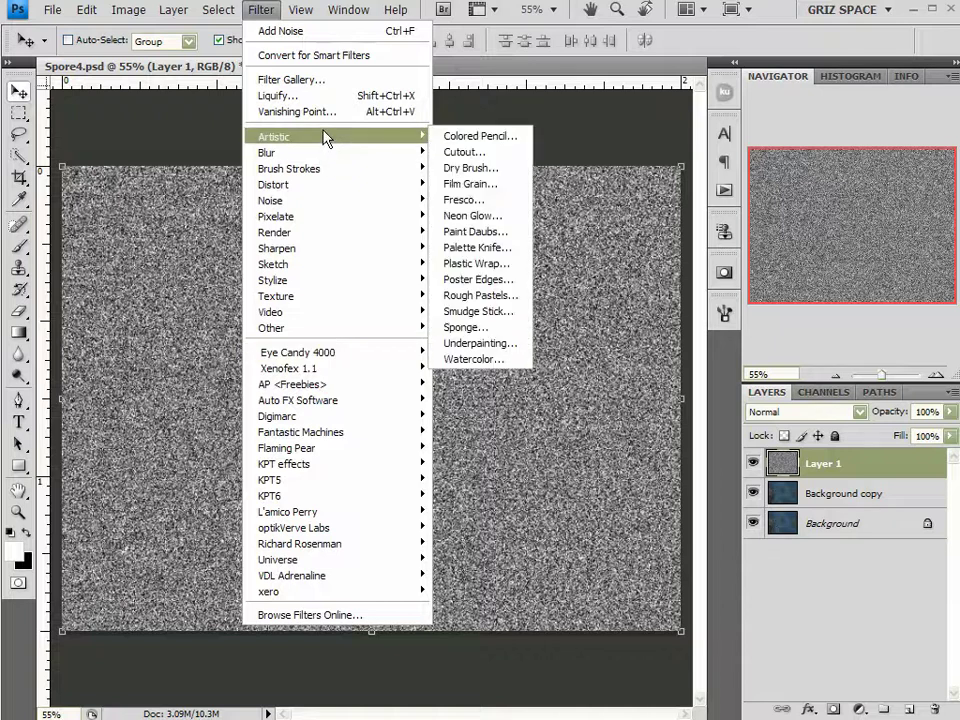
{"action": "left_click", "coordinate": [465, 199]}
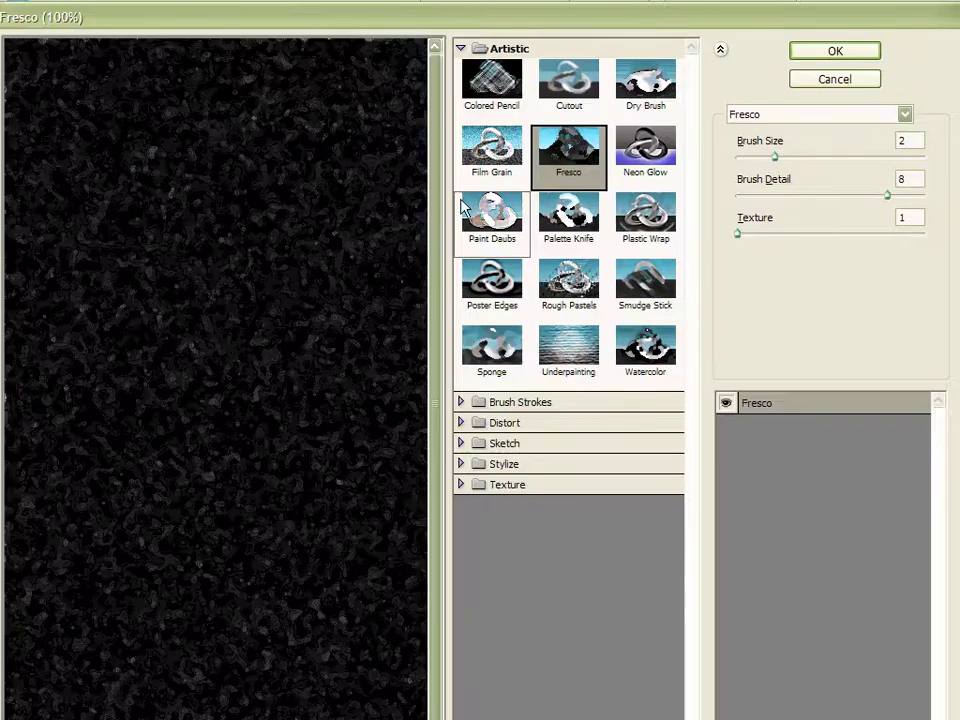
{"action": "left_click_drag", "start_coordinate": [215, 376], "coordinate": [181, 316]}
{"action": "left_click_drag", "start_coordinate": [270, 341], "coordinate": [269, 253]}
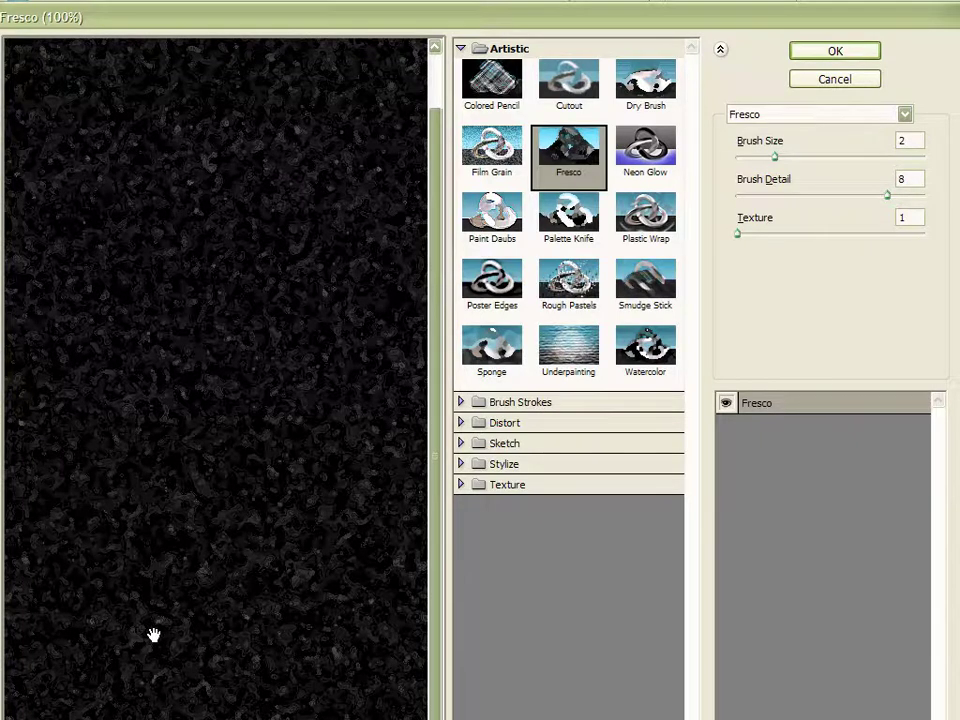
{"action": "mouse_move", "coordinate": [182, 398]}
{"action": "left_mouse_down"}
{"action": "mouse_move", "coordinate": [154, 548]}
{"action": "mouse_move", "coordinate": [124, 332]}
{"action": "mouse_move", "coordinate": [224, 368]}
{"action": "left_mouse_up"}
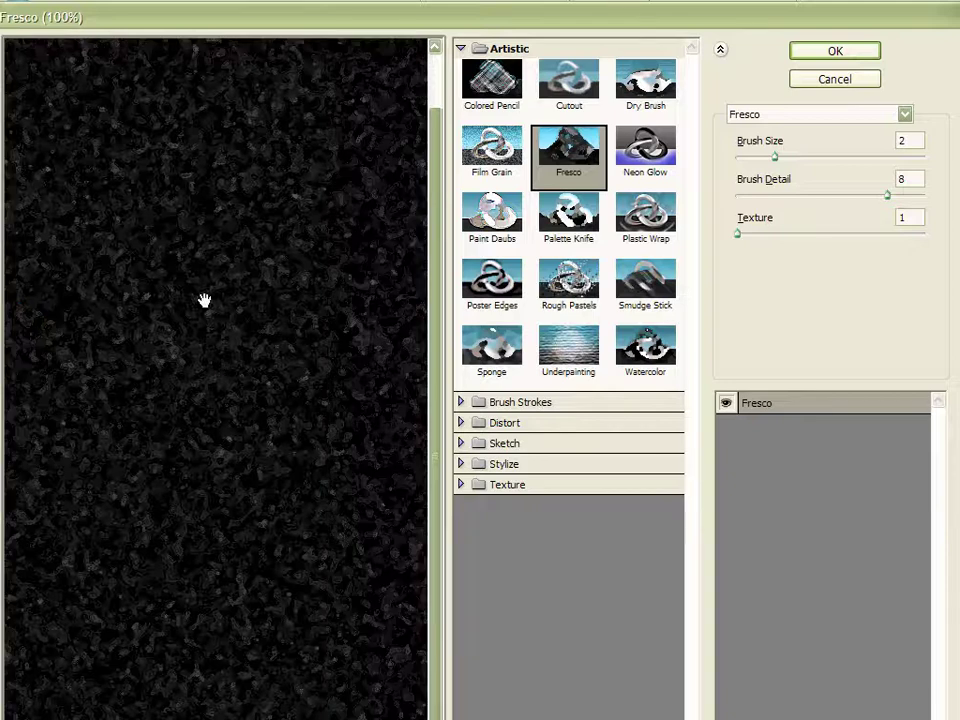
{"action": "left_click_drag", "start_coordinate": [296, 242], "coordinate": [257, 323]}
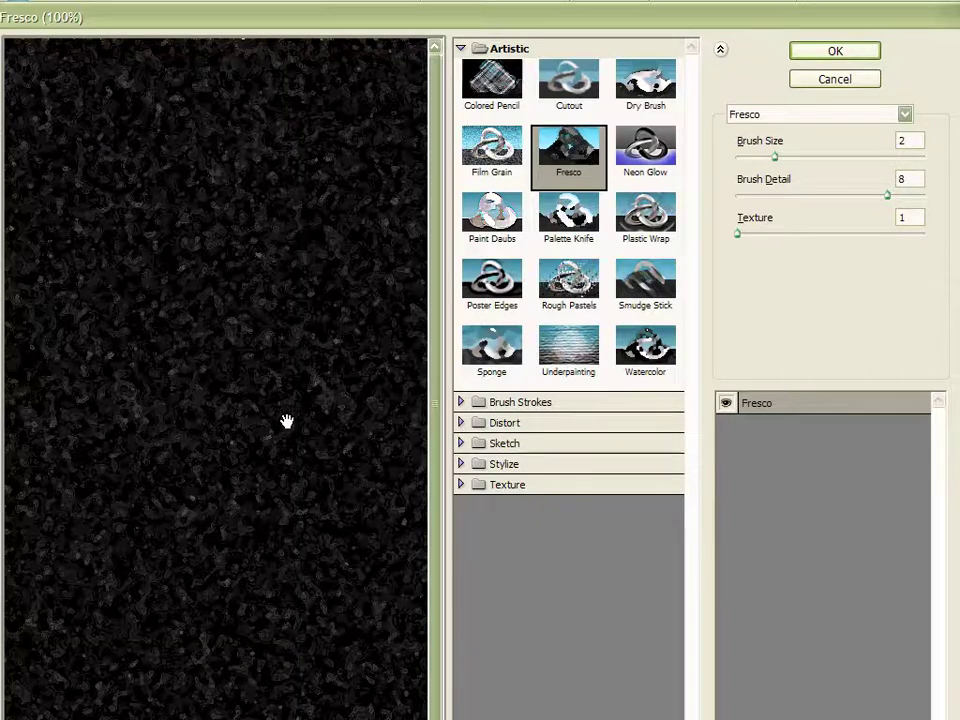
{"action": "left_click_drag", "start_coordinate": [287, 418], "coordinate": [133, 442]}
{"action": "left_click_drag", "start_coordinate": [386, 411], "coordinate": [12, 457]}
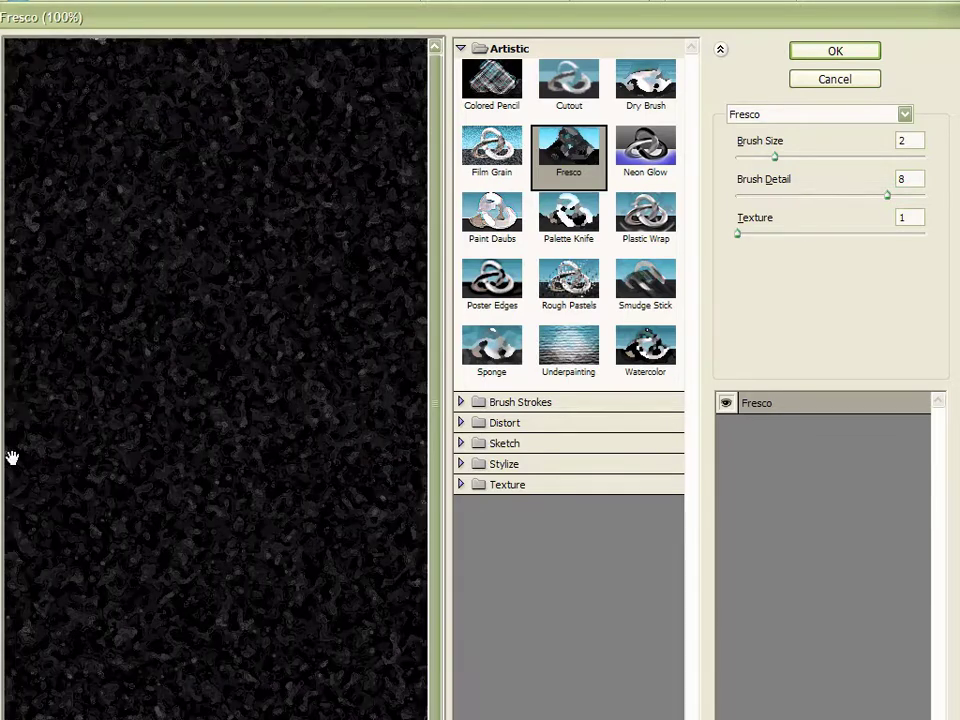
{"action": "left_click_drag", "start_coordinate": [197, 414], "coordinate": [420, 467]}
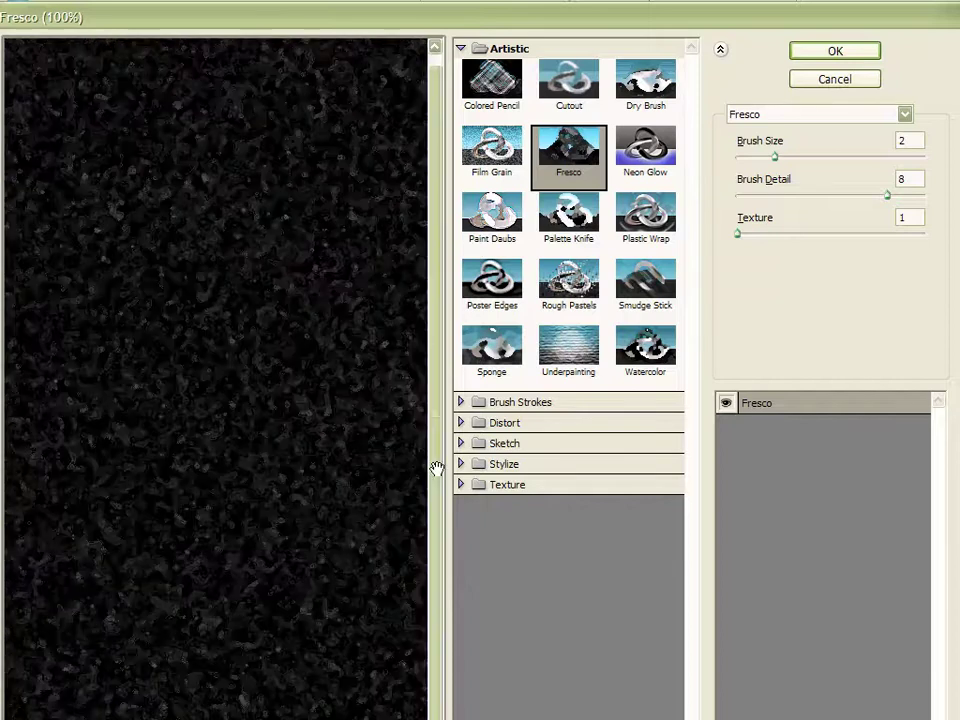
{"action": "left_click_drag", "start_coordinate": [330, 500], "coordinate": [101, 508]}
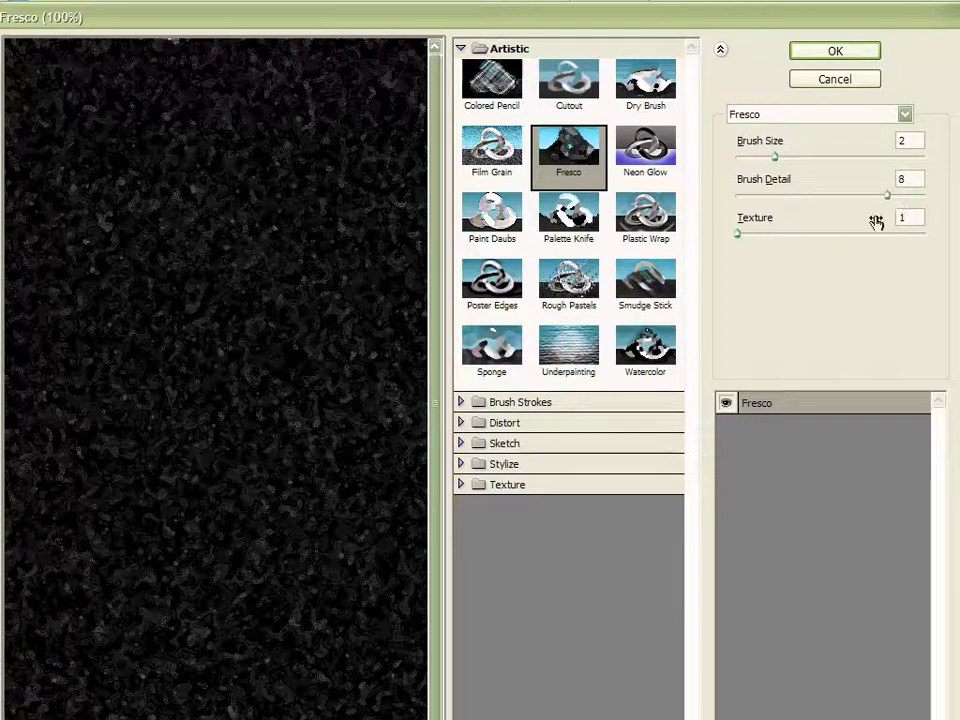
{"action": "left_click", "coordinate": [840, 62]}
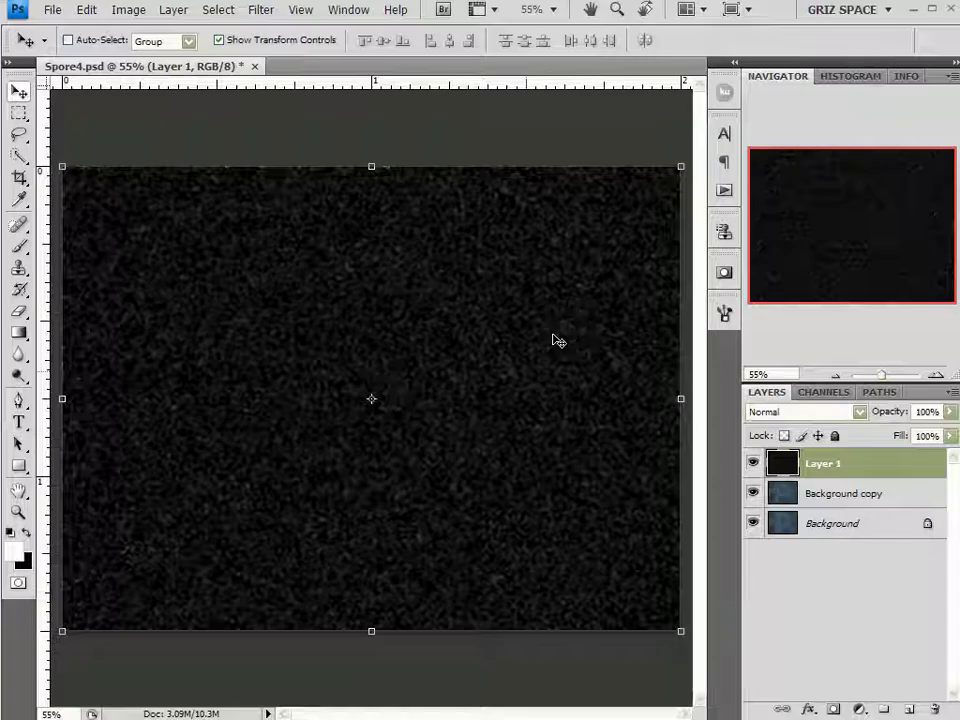
Darken the speckled layer with Levels by raising the black input level to about 36
{"action": "scroll", "coordinate": [450, 393], "scroll_direction": "up", "scroll_amount": 3}
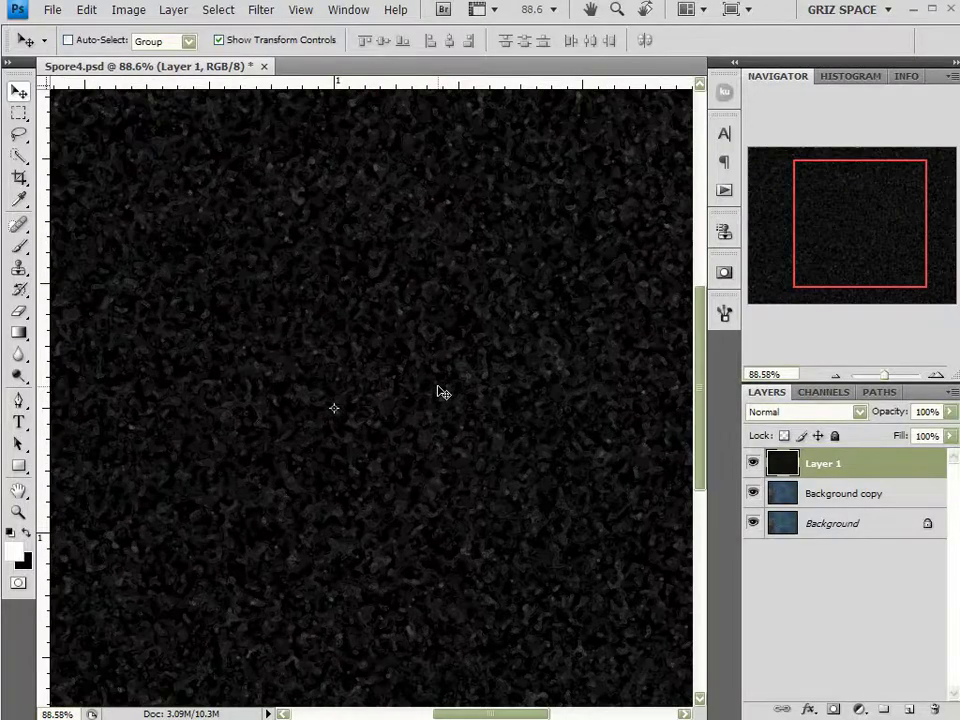
{"action": "scroll", "coordinate": [441, 393], "scroll_direction": "up", "scroll_amount": 1}
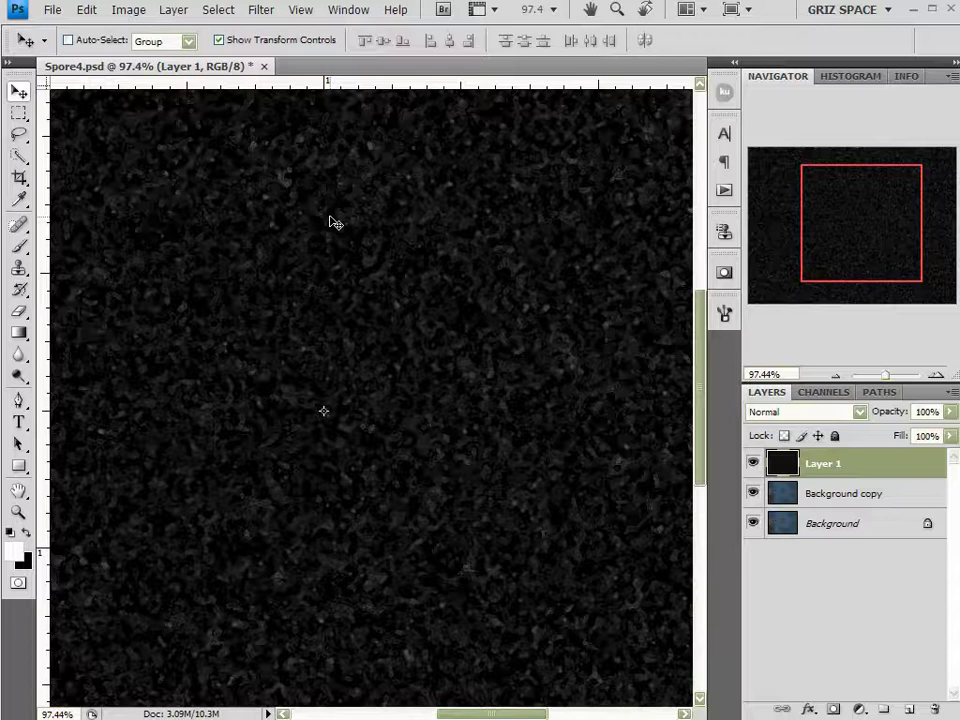
{"action": "key", "text": "ctrl+l"}
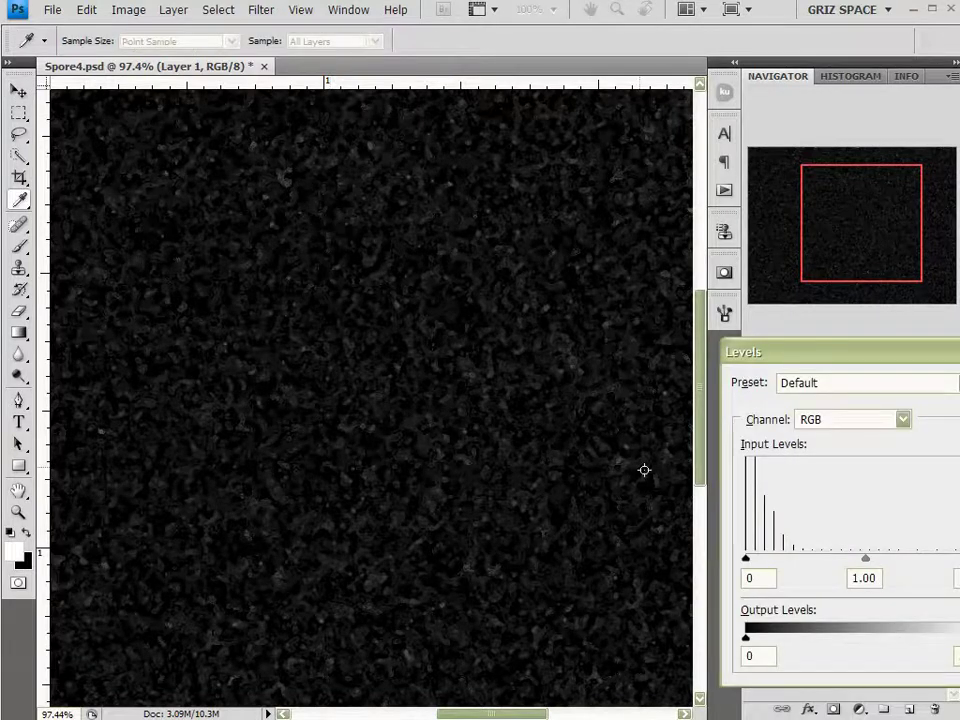
{"action": "left_click_drag", "start_coordinate": [800, 352], "coordinate": [697, 258]}
{"action": "left_click_drag", "start_coordinate": [642, 465], "coordinate": [677, 474]}
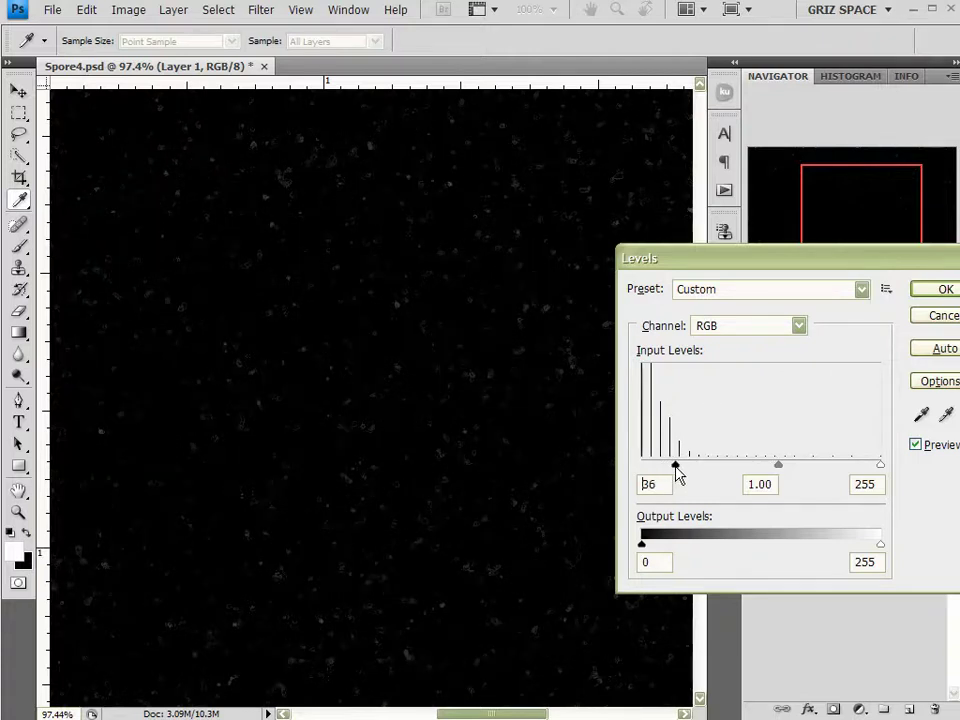
{"action": "mouse_move", "coordinate": [677, 474]}
{"action": "left_mouse_down"}
{"action": "mouse_move", "coordinate": [666, 468]}
{"action": "mouse_move", "coordinate": [675, 470]}
{"action": "left_mouse_up"}
{"action": "left_click", "coordinate": [944, 296]}
{"action": "key", "text": "v"}
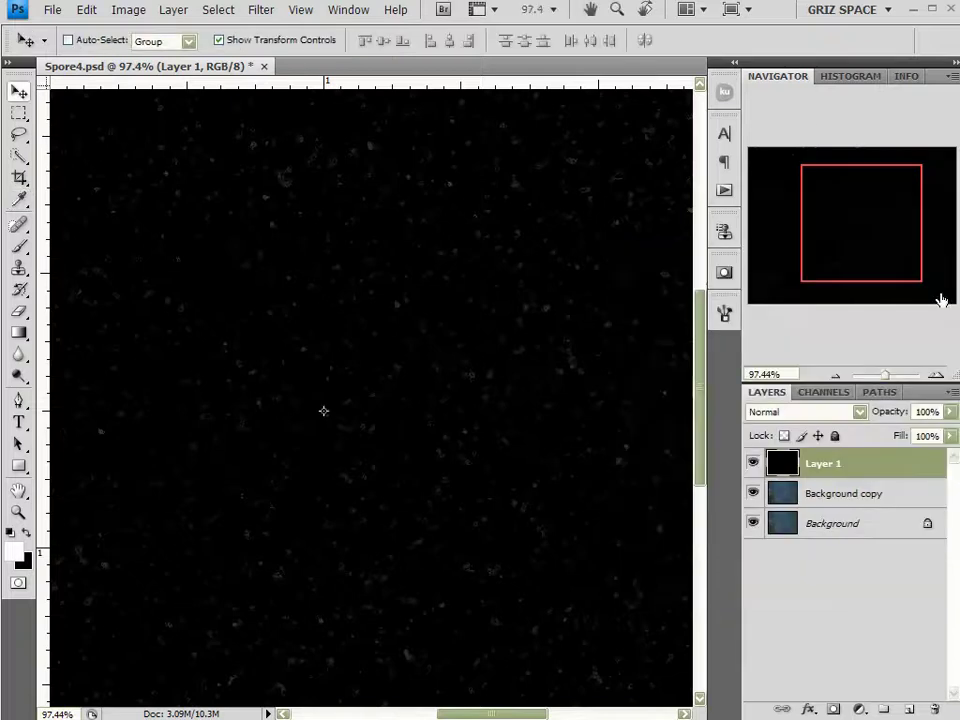
Load the RGB channel as a selection and fill it with white on a new layer above Layer 1
{"action": "scroll", "coordinate": [461, 396], "scroll_direction": "down", "scroll_amount": 3}
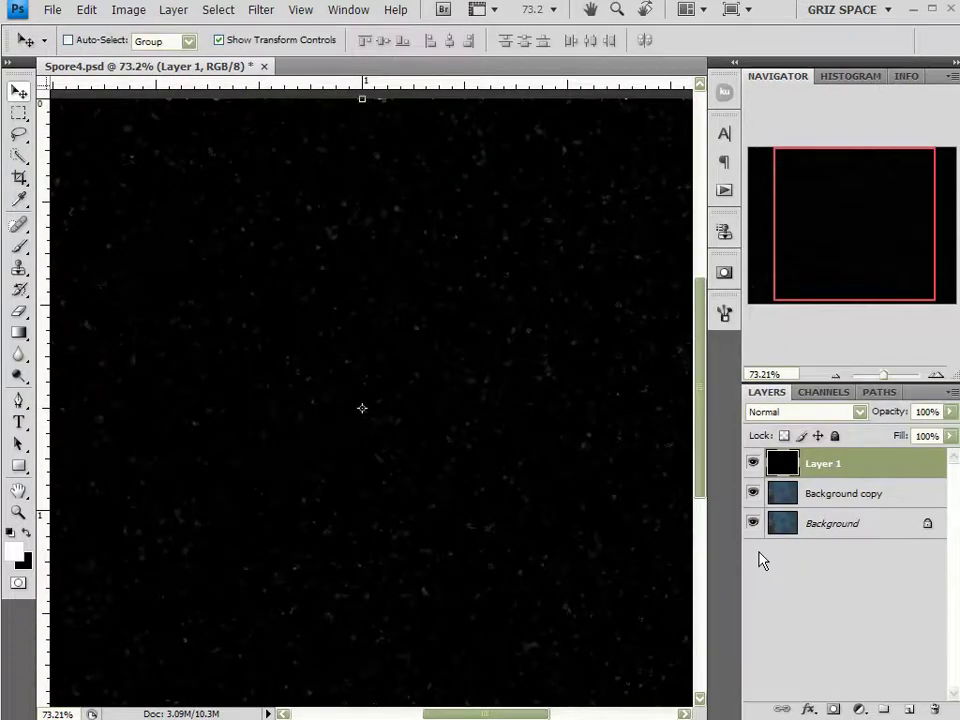
{"action": "left_click", "coordinate": [838, 396]}
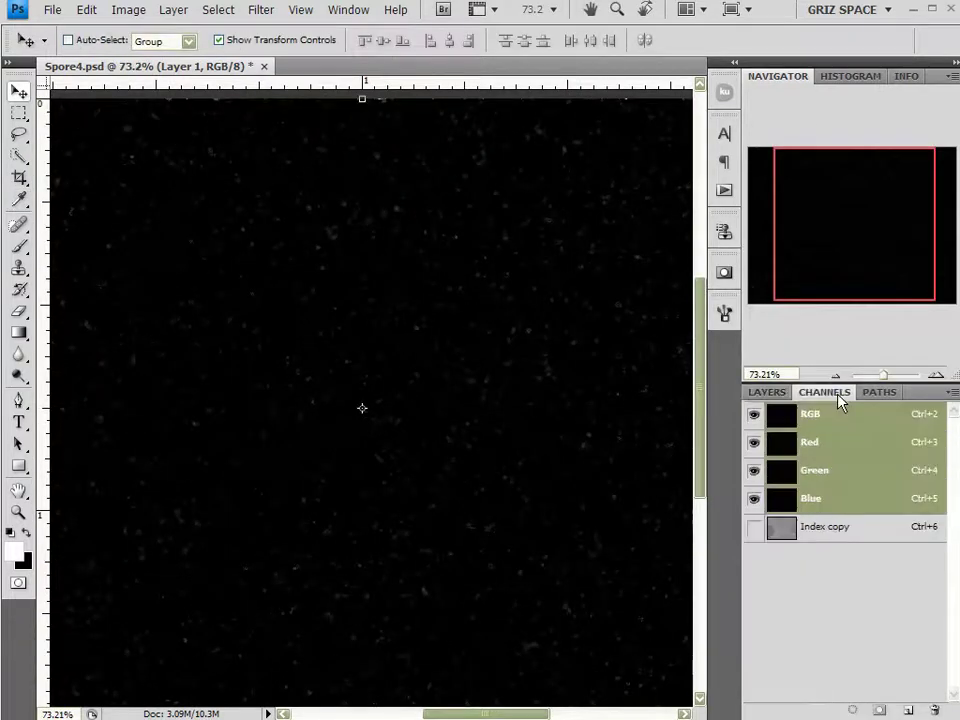
{"action": "left_click", "coordinate": [779, 425], "text": "ctrl"}
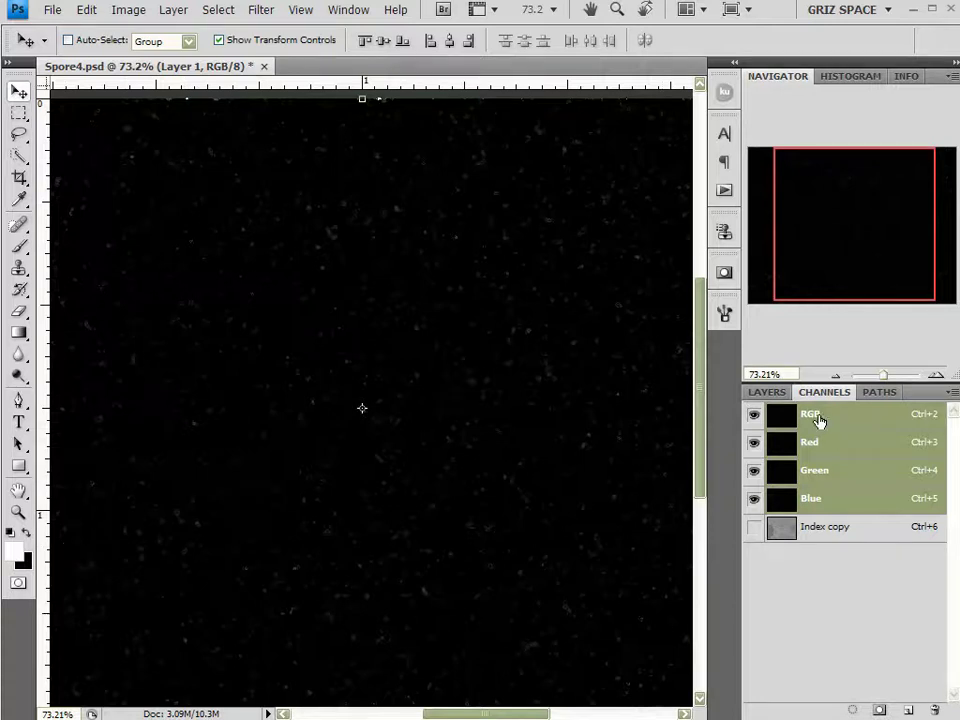
{"action": "left_click", "coordinate": [770, 393]}
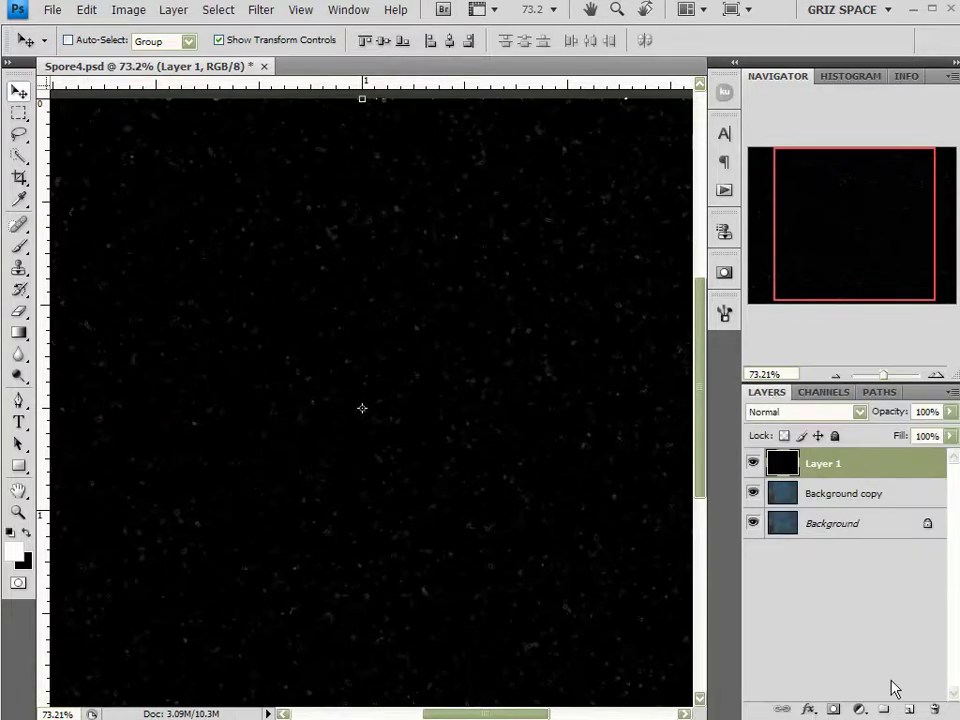
{"action": "left_click", "coordinate": [912, 708]}
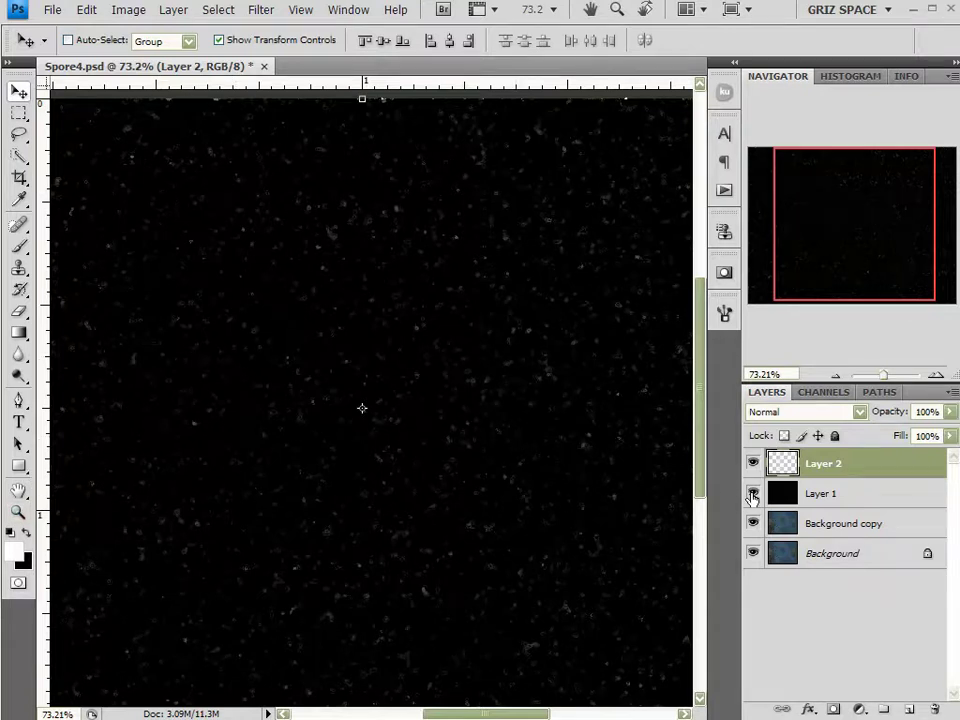
Hide the black Layer 1 and examine the white particles over the spore painting
{"action": "left_click", "coordinate": [753, 493]}
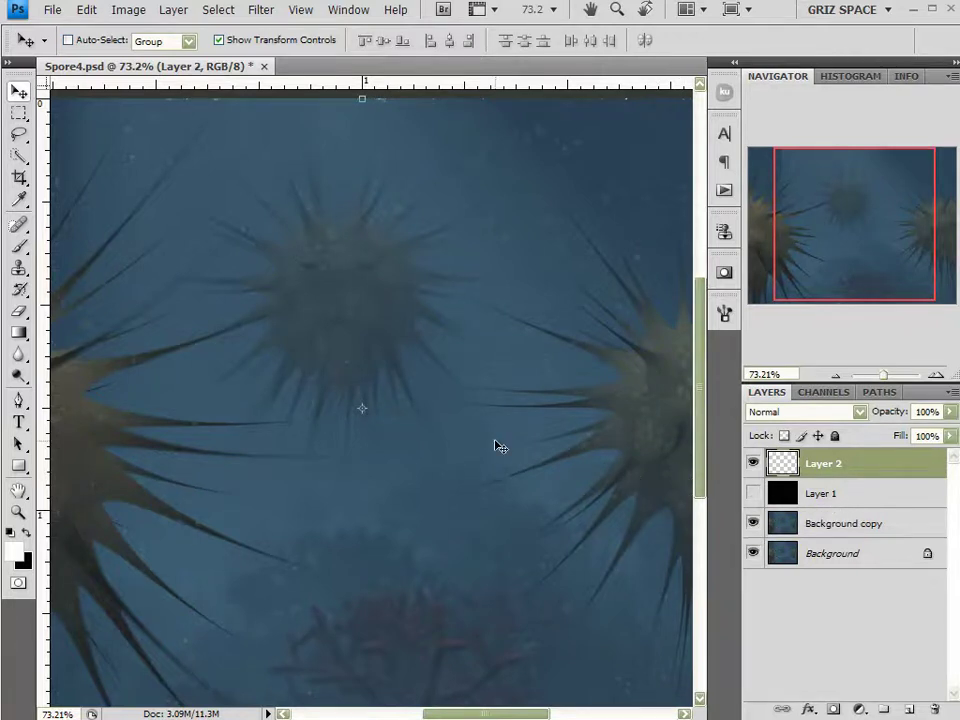
{"action": "scroll", "coordinate": [489, 456], "scroll_direction": "down", "scroll_amount": 1}
{"action": "scroll", "coordinate": [489, 457], "scroll_direction": "down", "scroll_amount": 2}
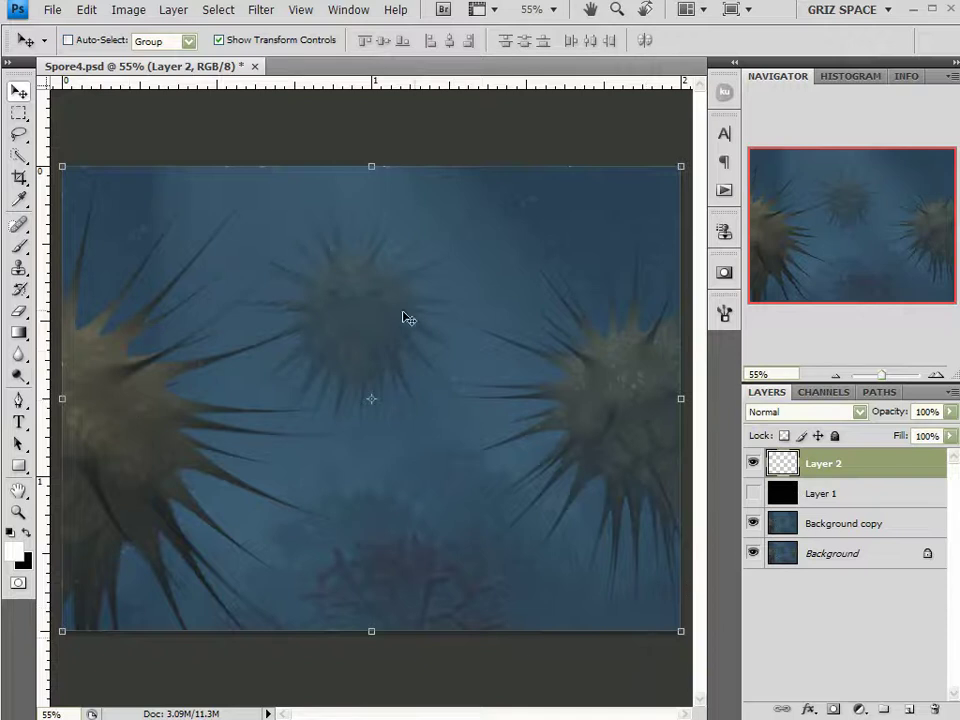
{"action": "scroll", "coordinate": [425, 315], "scroll_direction": "up", "scroll_amount": 3}
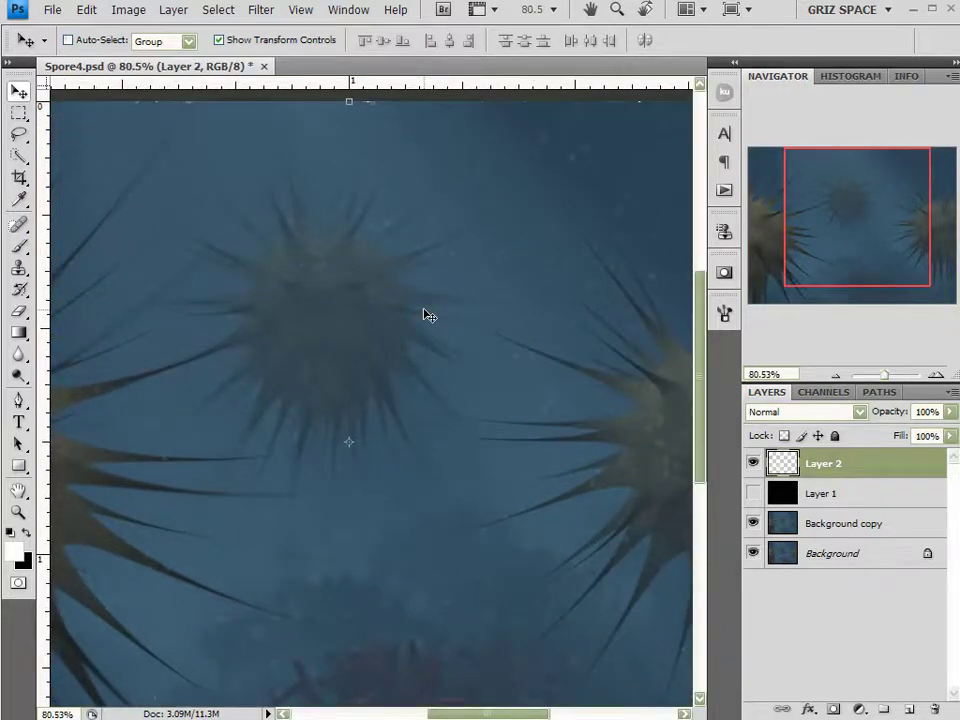
{"action": "scroll", "coordinate": [386, 374], "scroll_direction": "up", "scroll_amount": 1}
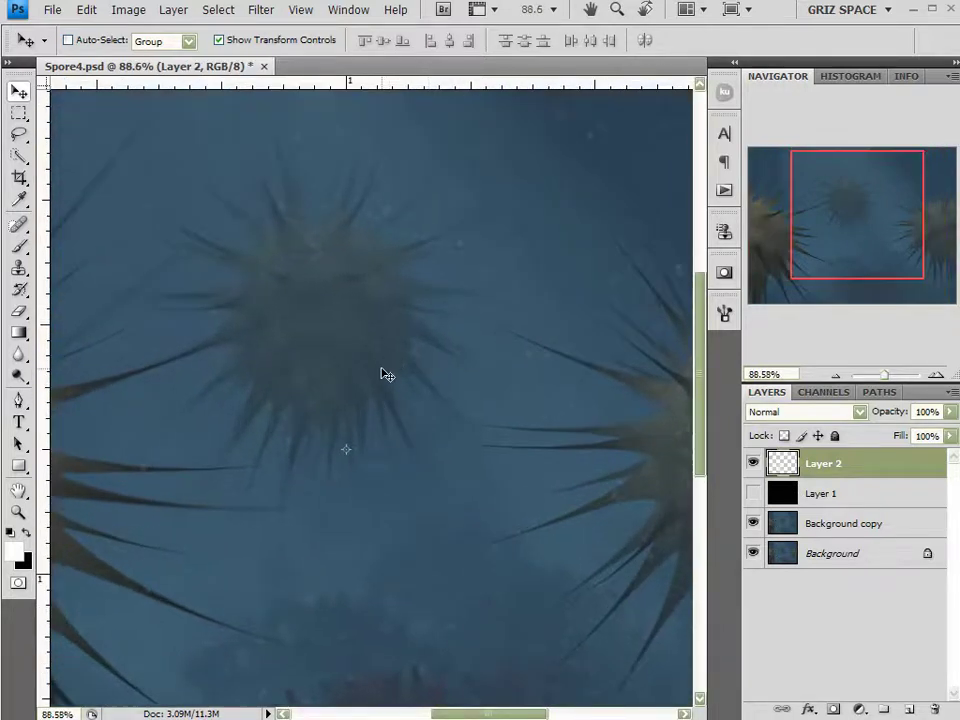
{"action": "scroll", "coordinate": [386, 374], "scroll_direction": "down", "scroll_amount": 2}
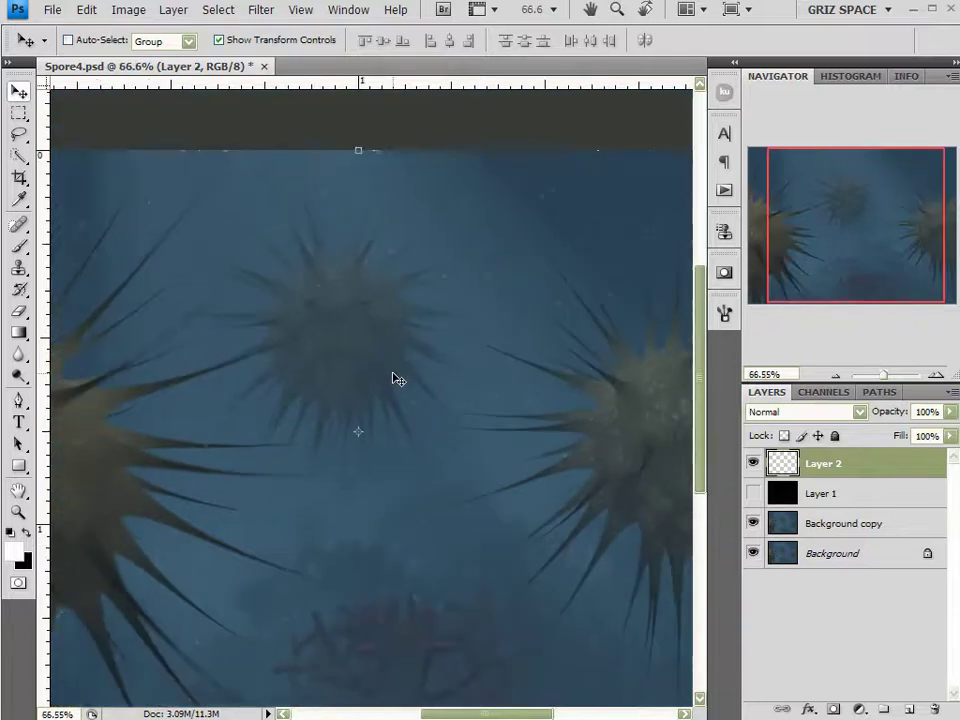
Apply the Shear filter to Layer 2 with a gently S-shaped curve of several points and Wrap Around
{"action": "left_click", "coordinate": [266, 12]}
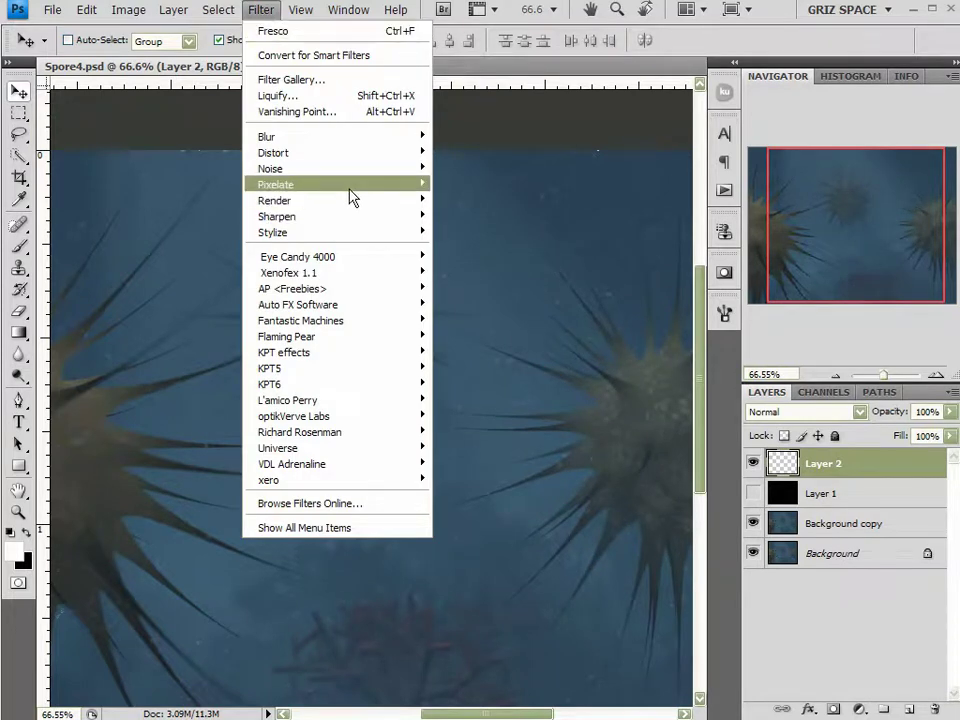
{"action": "mouse_move", "coordinate": [352, 193]}
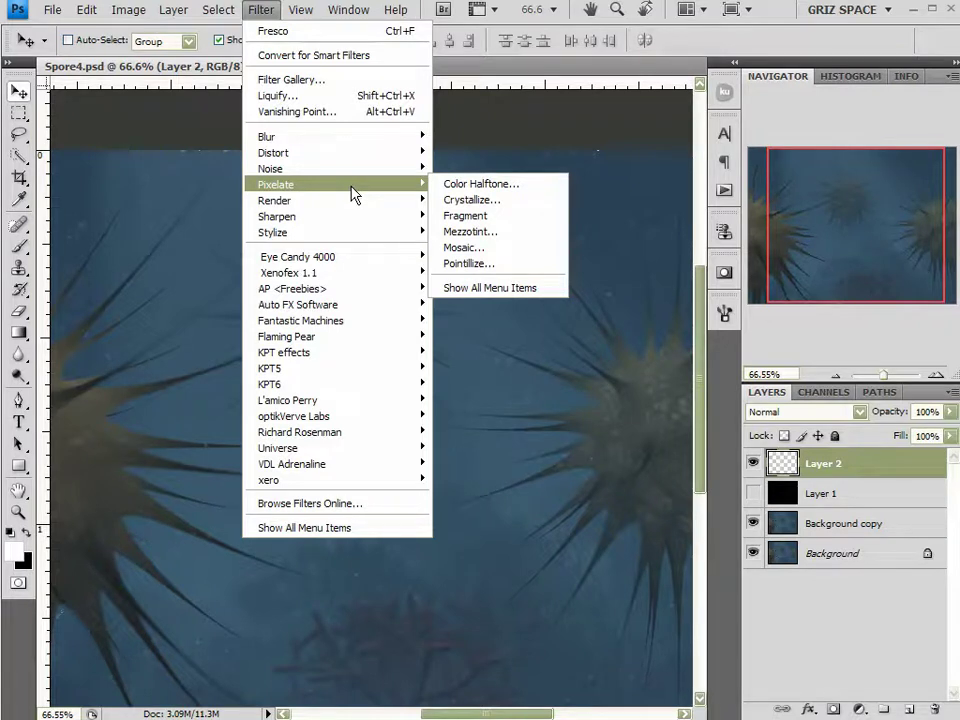
{"action": "mouse_move", "coordinate": [352, 154]}
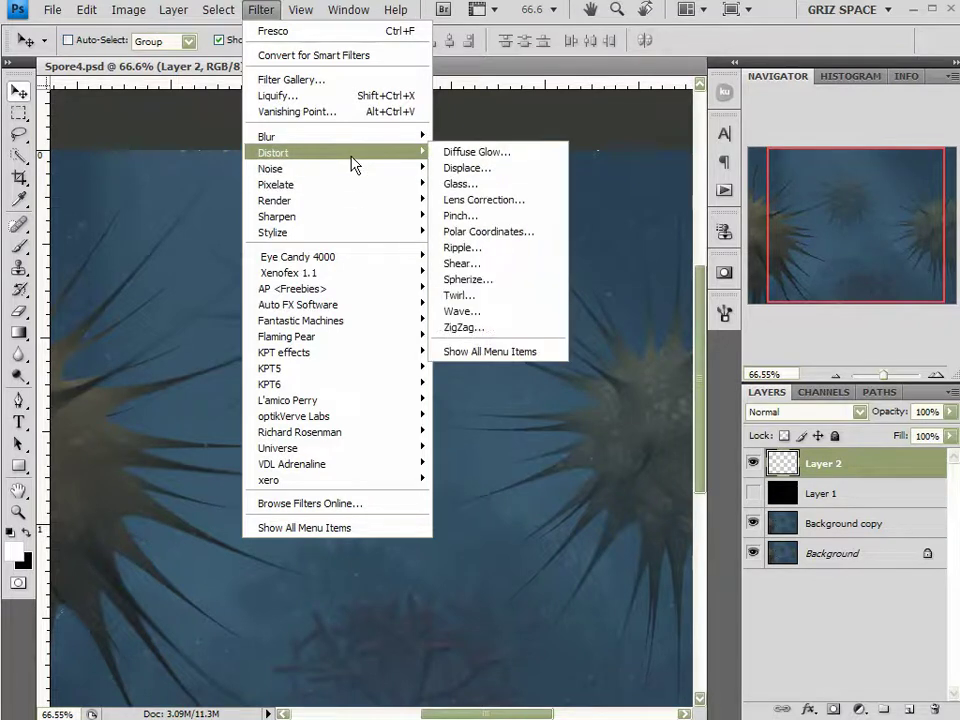
{"action": "left_click", "coordinate": [495, 264]}
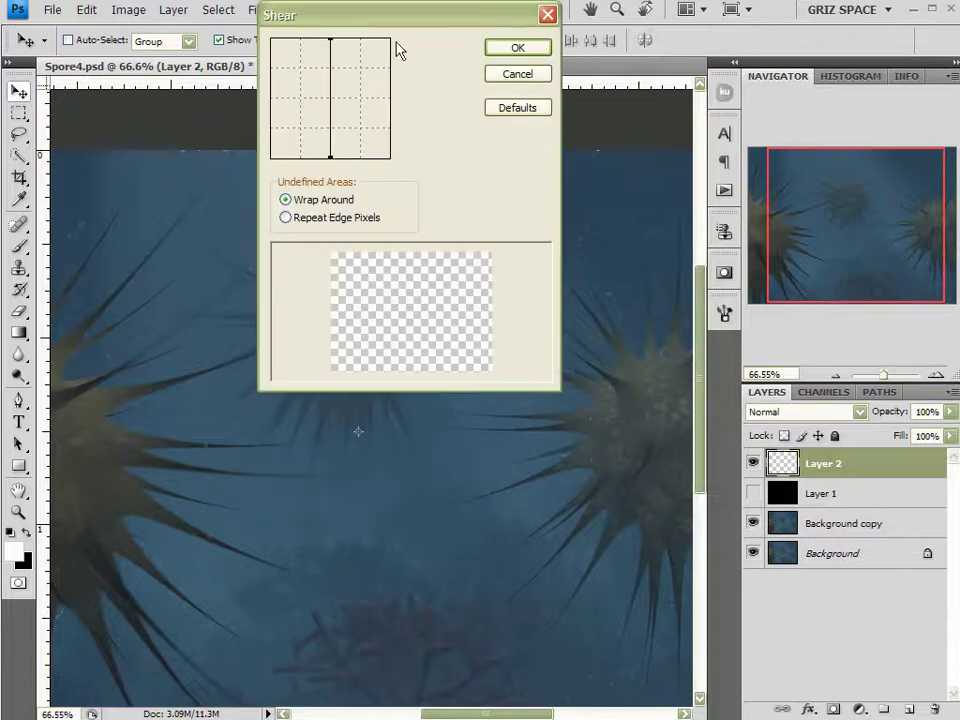
{"action": "left_click_drag", "start_coordinate": [393, 15], "coordinate": [658, 96]}
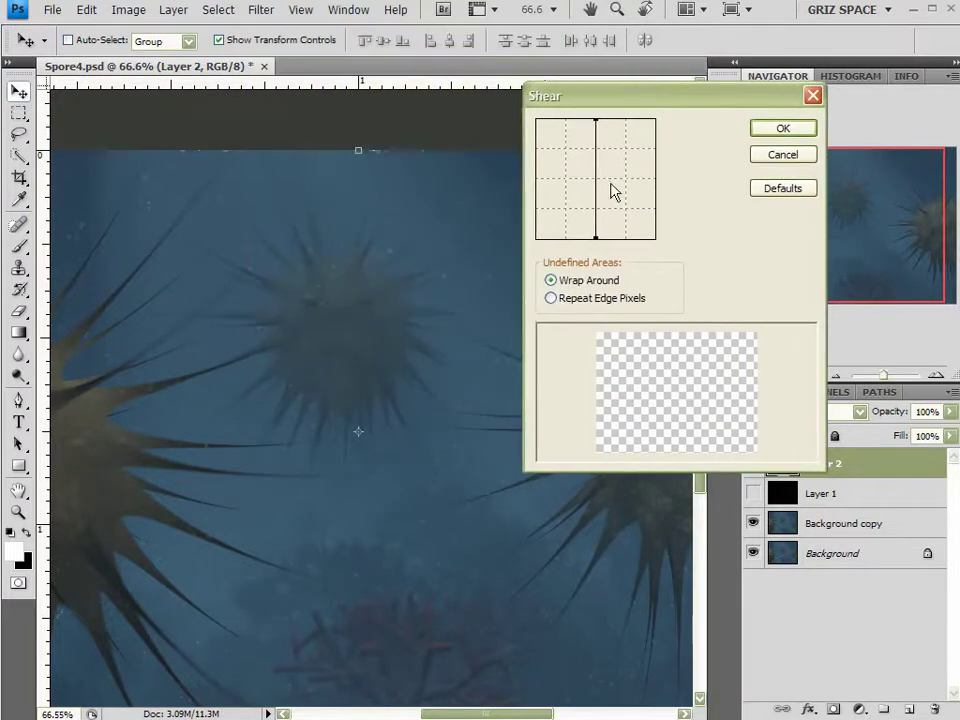
{"action": "left_click_drag", "start_coordinate": [596, 237], "coordinate": [585, 238]}
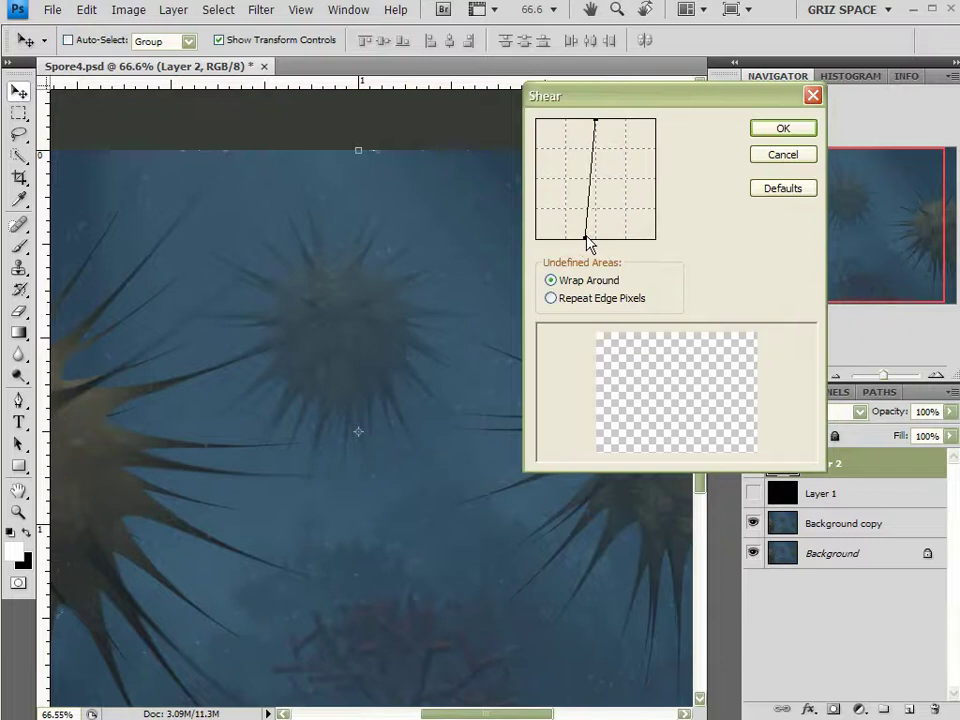
{"action": "left_click_drag", "start_coordinate": [594, 176], "coordinate": [601, 176]}
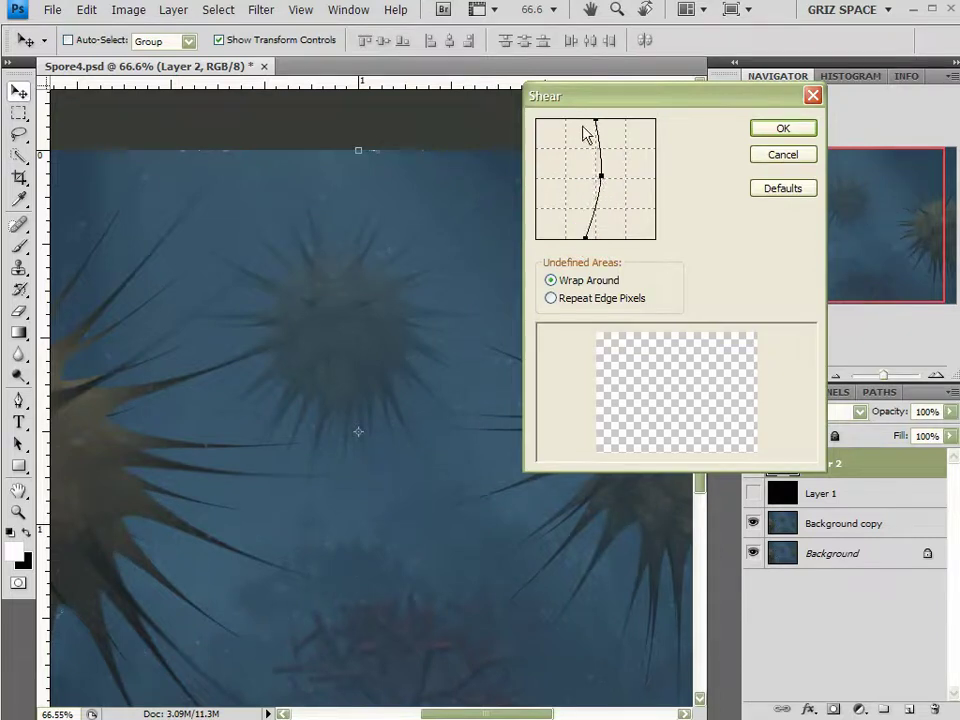
{"action": "mouse_move", "coordinate": [596, 121]}
{"action": "left_mouse_down"}
{"action": "mouse_move", "coordinate": [606, 121]}
{"action": "mouse_move", "coordinate": [598, 144]}
{"action": "left_mouse_up"}
{"action": "left_click", "coordinate": [593, 212]}
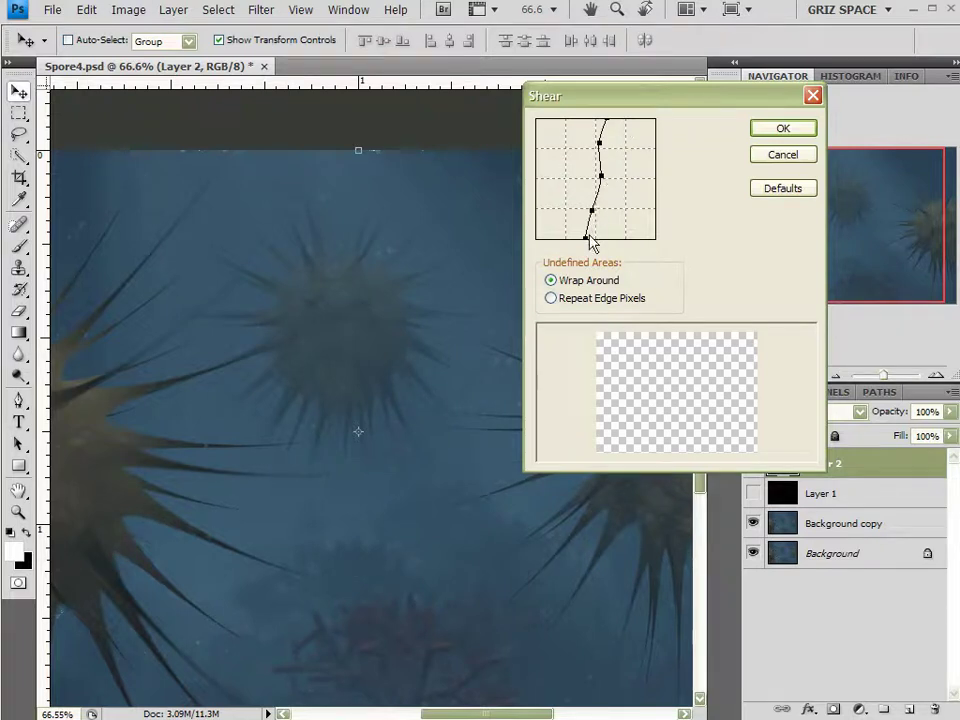
{"action": "left_click_drag", "start_coordinate": [586, 239], "coordinate": [581, 238]}
{"action": "left_click", "coordinate": [784, 129]}
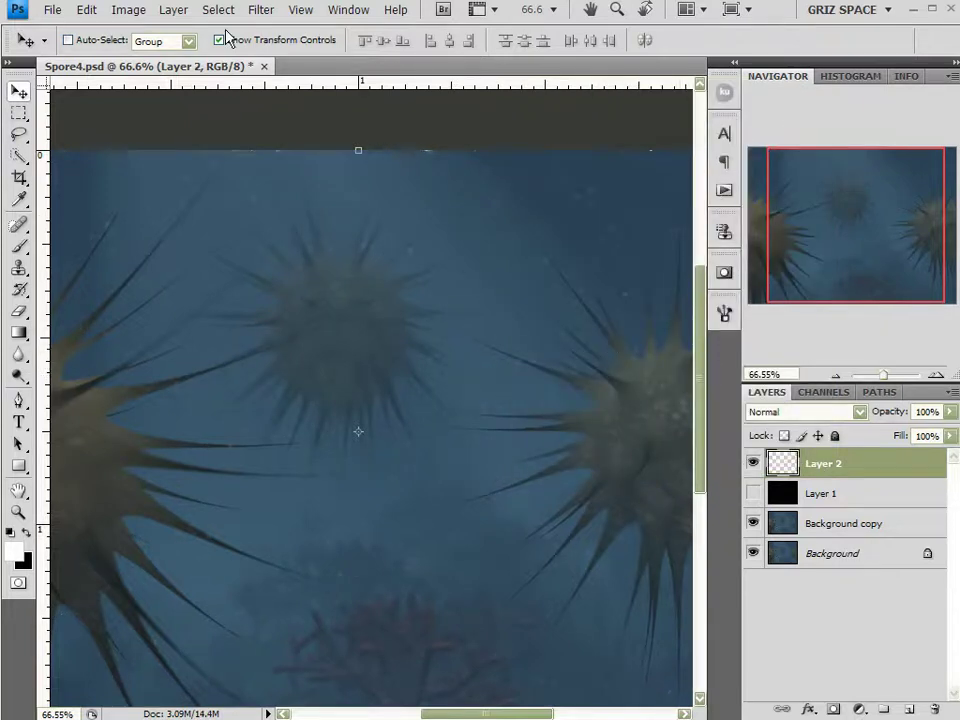
Reapply the last Shear filter to Layer 2 and check the whole image
{"action": "left_click", "coordinate": [260, 10]}
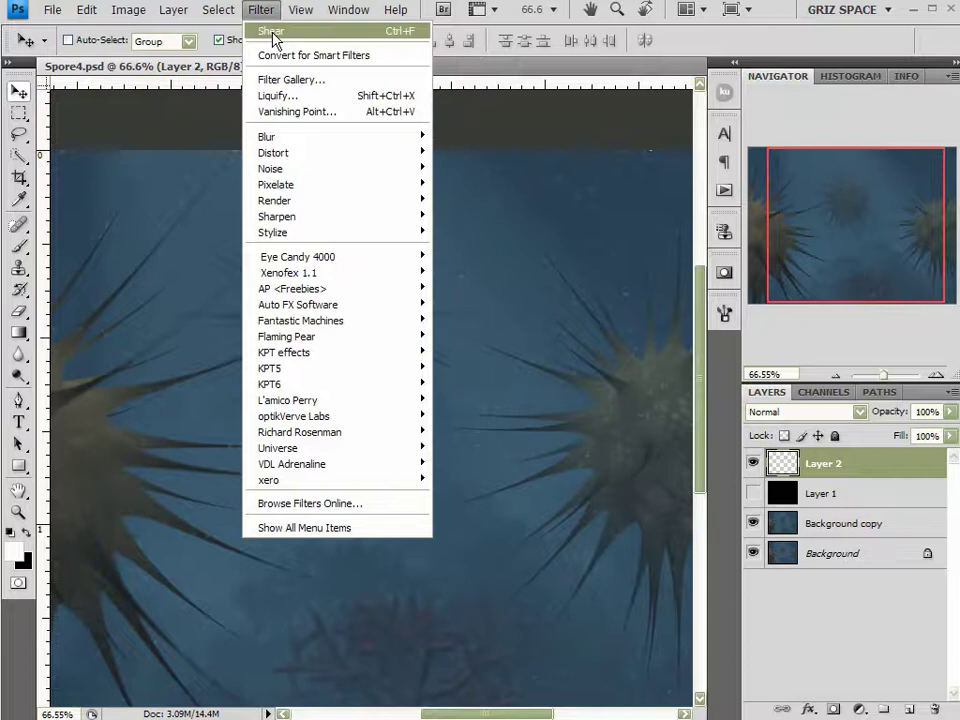
{"action": "left_click", "coordinate": [272, 33]}
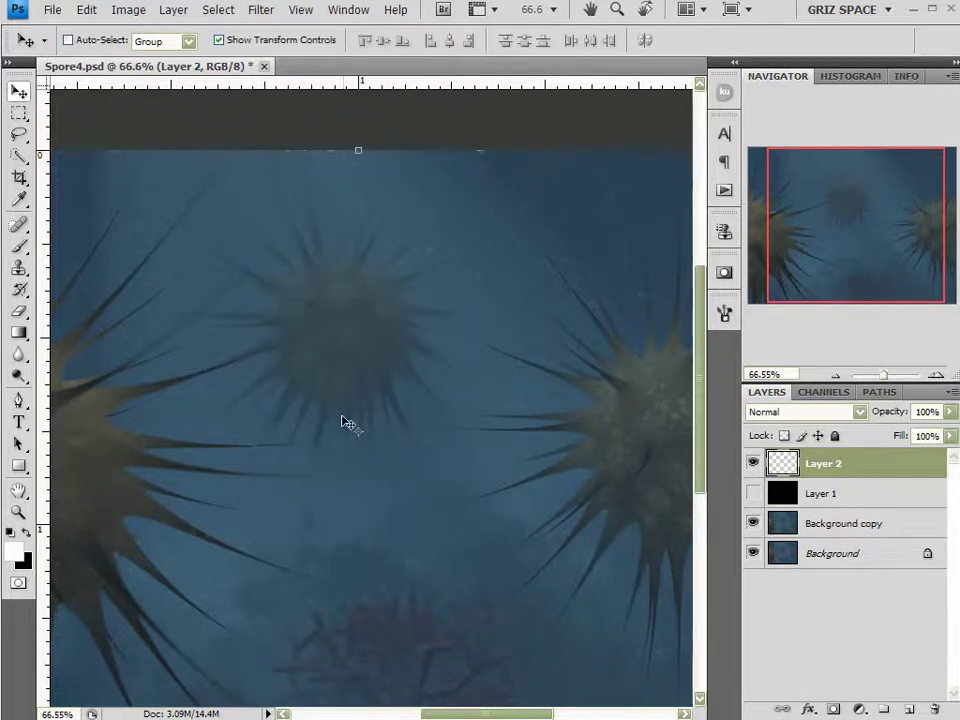
{"action": "key", "text": "ctrl+0"}
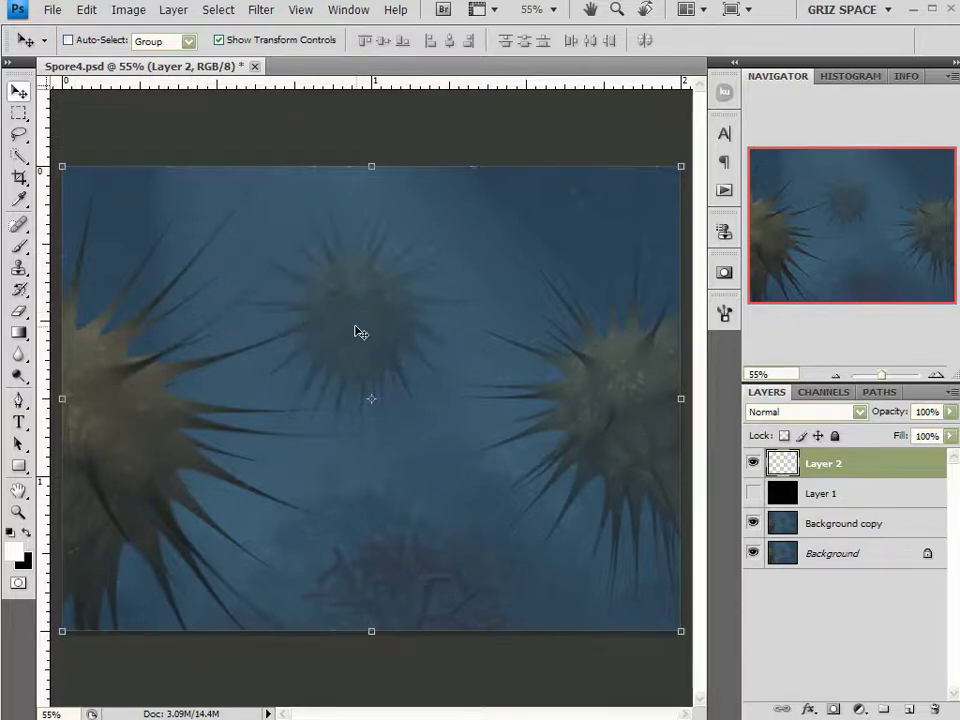
Duplicate Layer 2 and hide the original layer
{"action": "scroll", "coordinate": [360, 330], "scroll_direction": "up", "scroll_amount": 1}
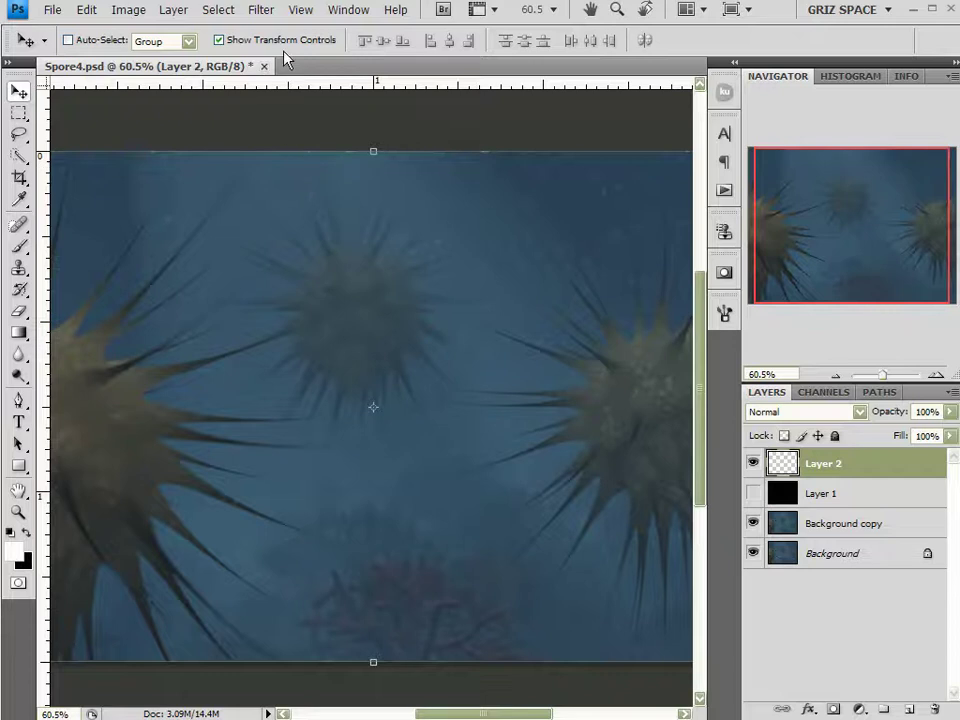
{"action": "left_click_drag", "start_coordinate": [855, 476], "coordinate": [909, 707]}
{"action": "left_click", "coordinate": [753, 495]}
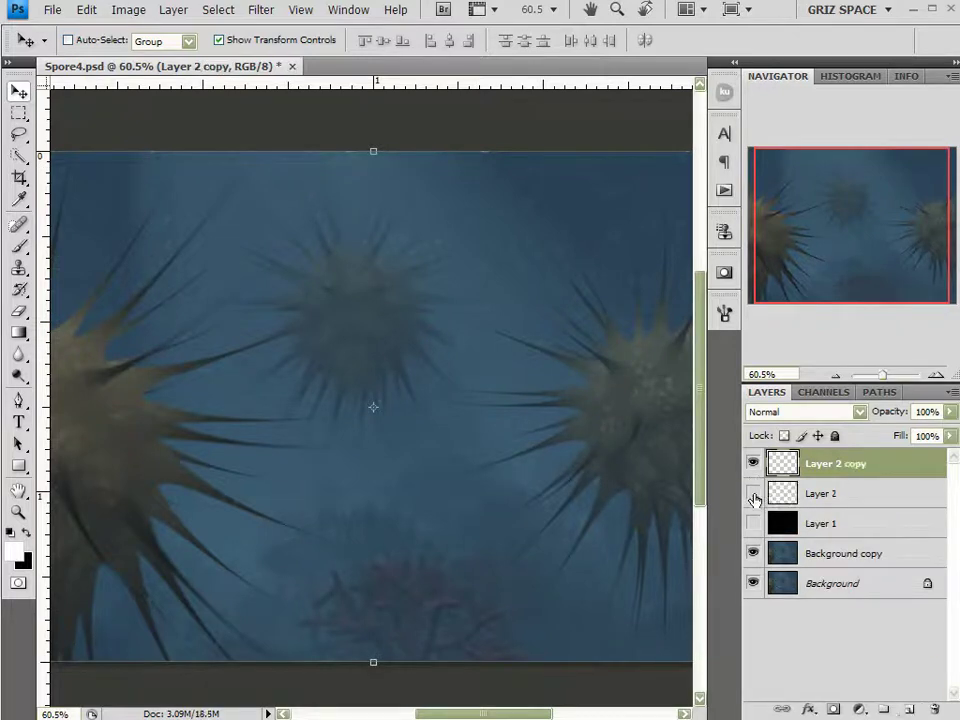
Scale Layer 2 copy to about 237.5% width and 247.5% height, positioned at about X 211.8 px, Y 492.4 px
{"action": "scroll", "coordinate": [461, 305], "scroll_direction": "down", "scroll_amount": 5}
{"action": "scroll", "coordinate": [458, 310], "scroll_direction": "down", "scroll_amount": 2}
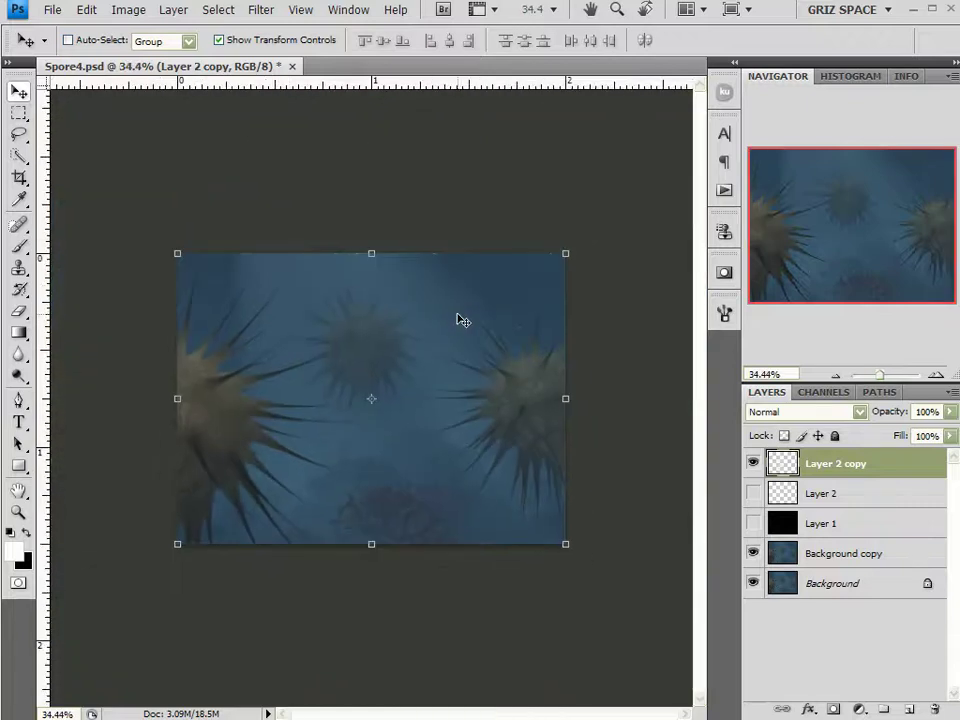
{"action": "left_click", "coordinate": [609, 229]}
{"action": "left_click_drag", "start_coordinate": [609, 229], "coordinate": [937, 42]}
{"action": "left_click_drag", "start_coordinate": [197, 533], "coordinate": [35, 705]}
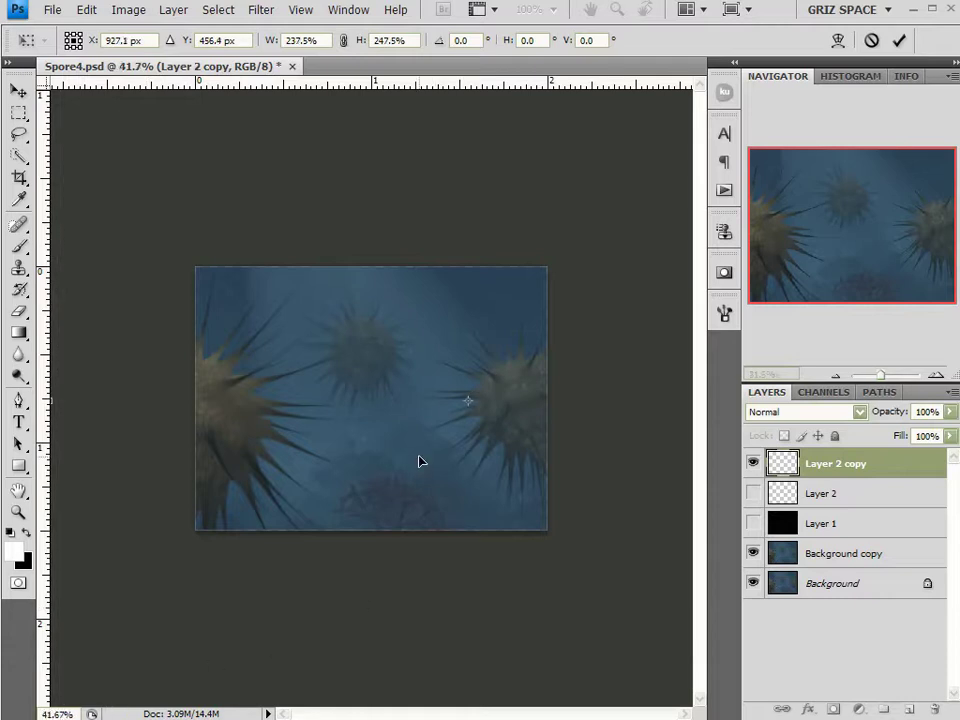
{"action": "scroll", "coordinate": [418, 461], "scroll_direction": "up", "scroll_amount": 3}
{"action": "left_click_drag", "start_coordinate": [416, 403], "coordinate": [422, 263]}
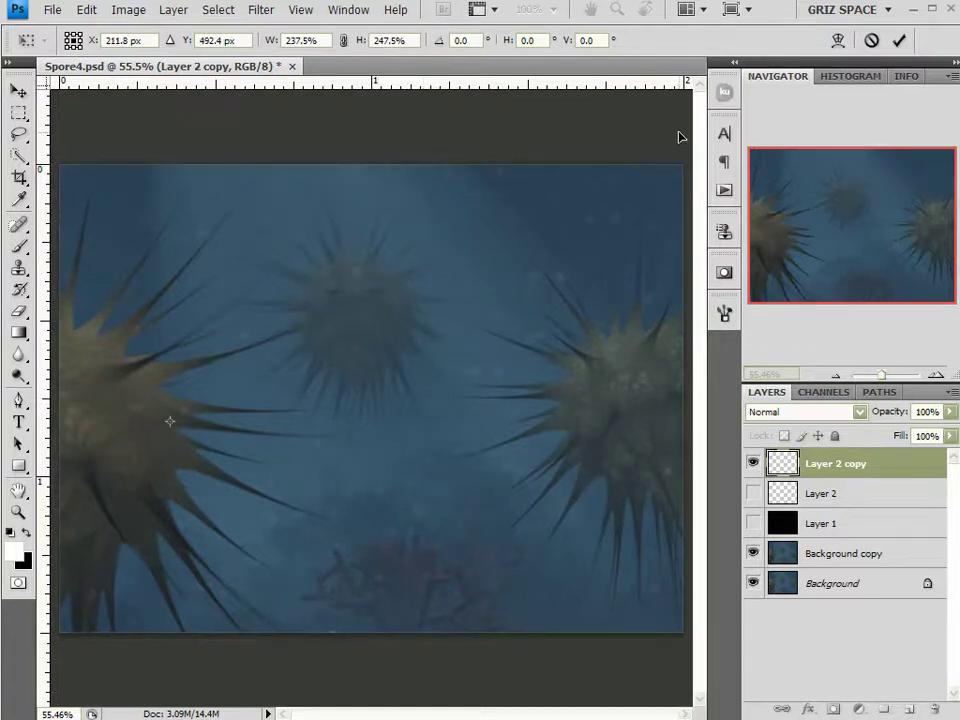
{"action": "left_click", "coordinate": [899, 40]}
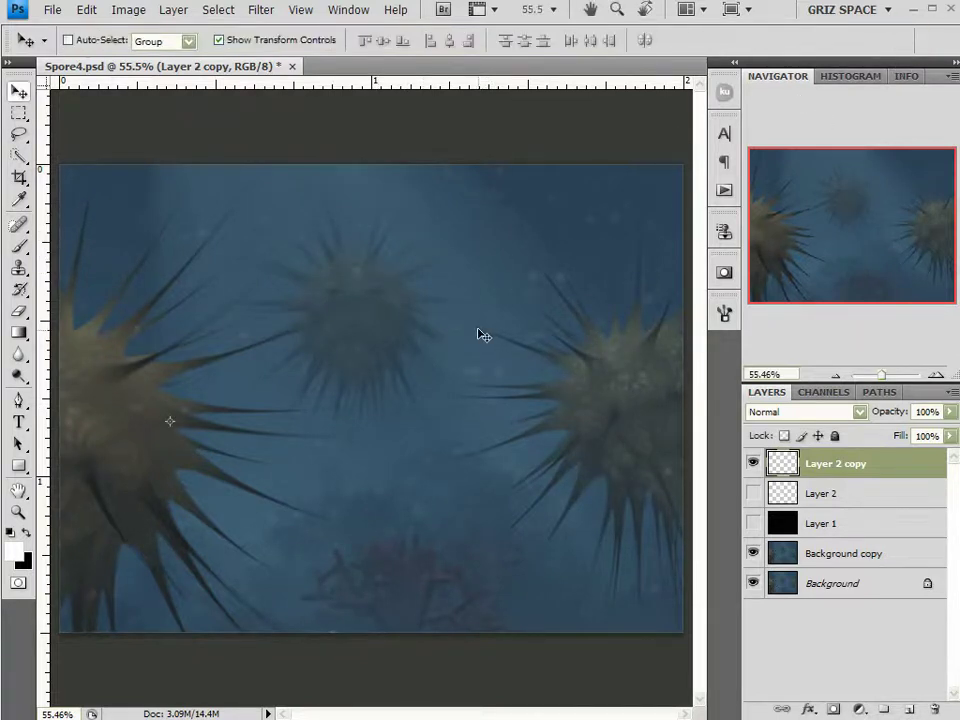
Show Layer 2 together with the enlarged copy to inspect the combined particles, and hide it again
{"action": "scroll", "coordinate": [502, 341], "scroll_direction": "down", "scroll_amount": 2}
{"action": "left_click", "coordinate": [754, 493]}
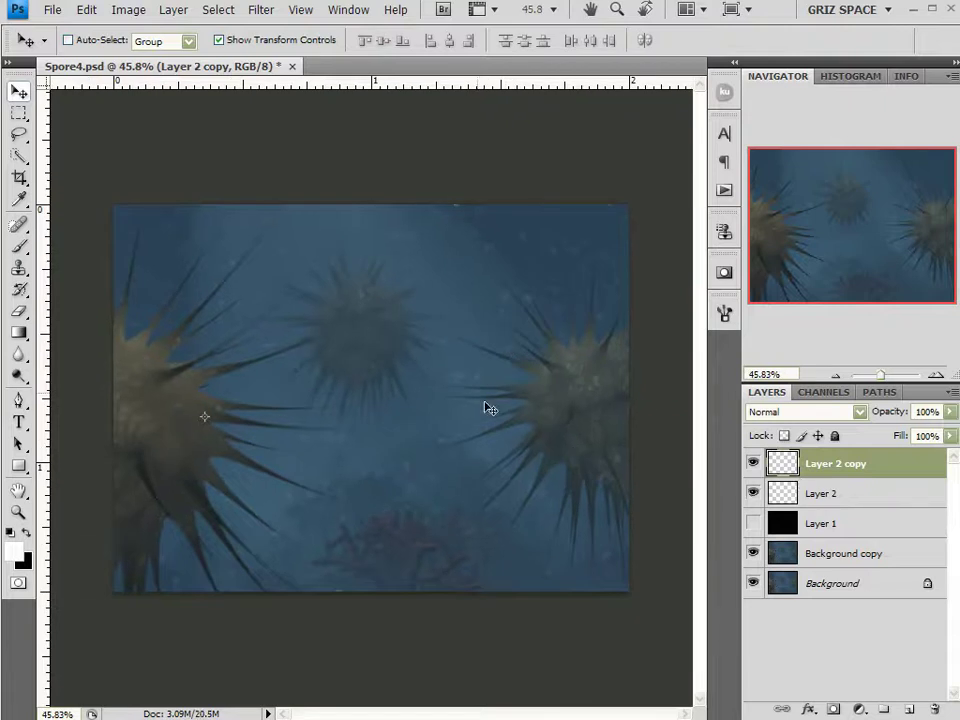
{"action": "scroll", "coordinate": [477, 403], "scroll_direction": "up", "scroll_amount": 2}
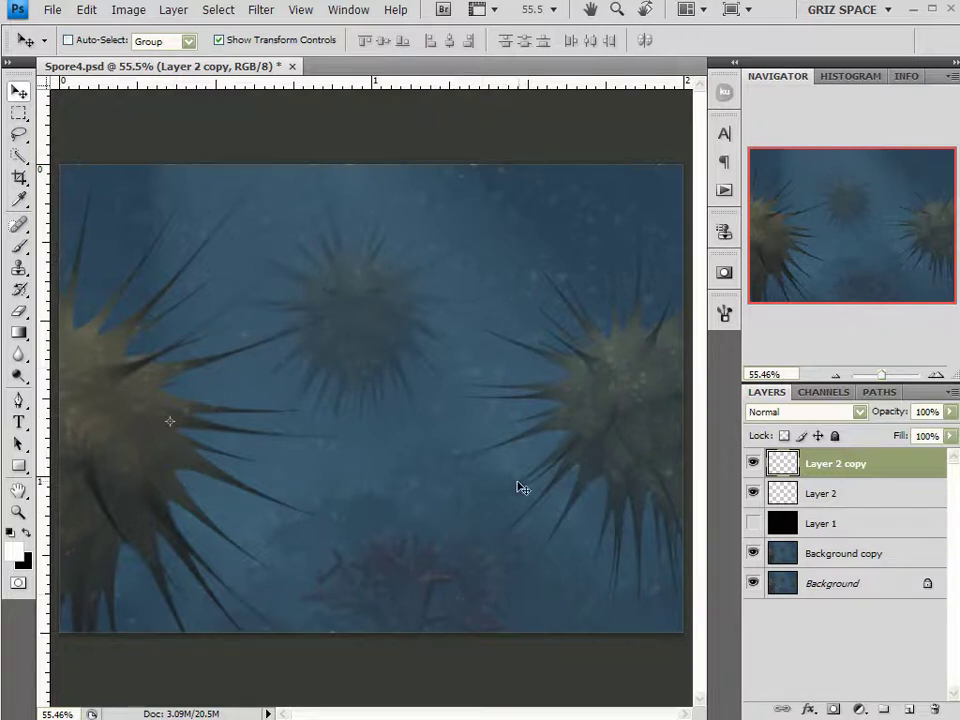
{"action": "left_click", "coordinate": [753, 495]}
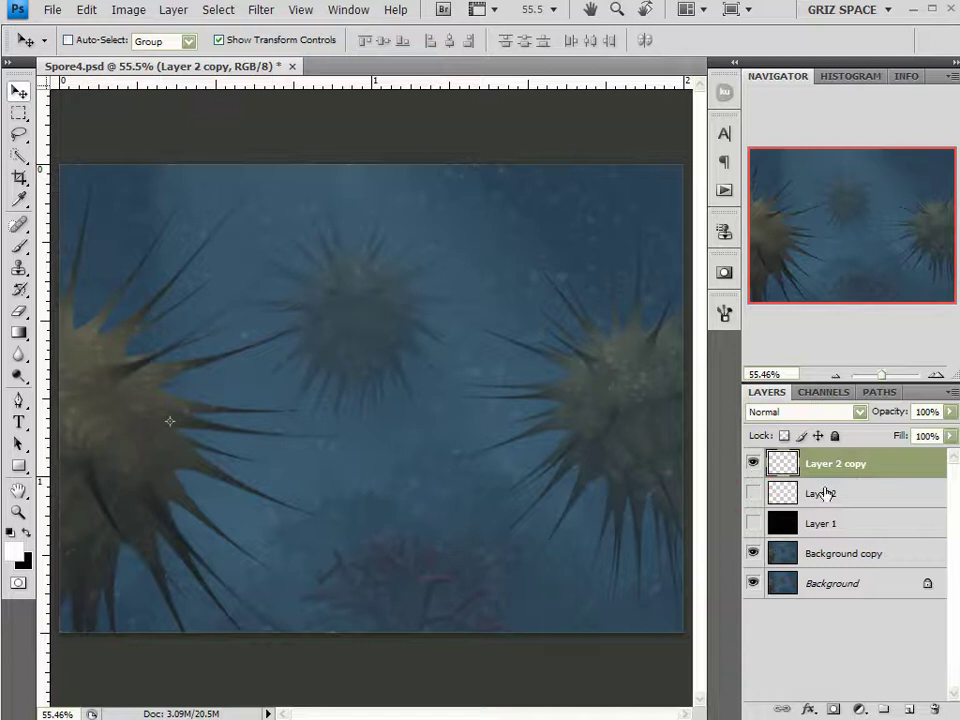
Add a layer mask to Layer 2 copy and render Clouds in it
{"action": "left_click", "coordinate": [834, 709]}
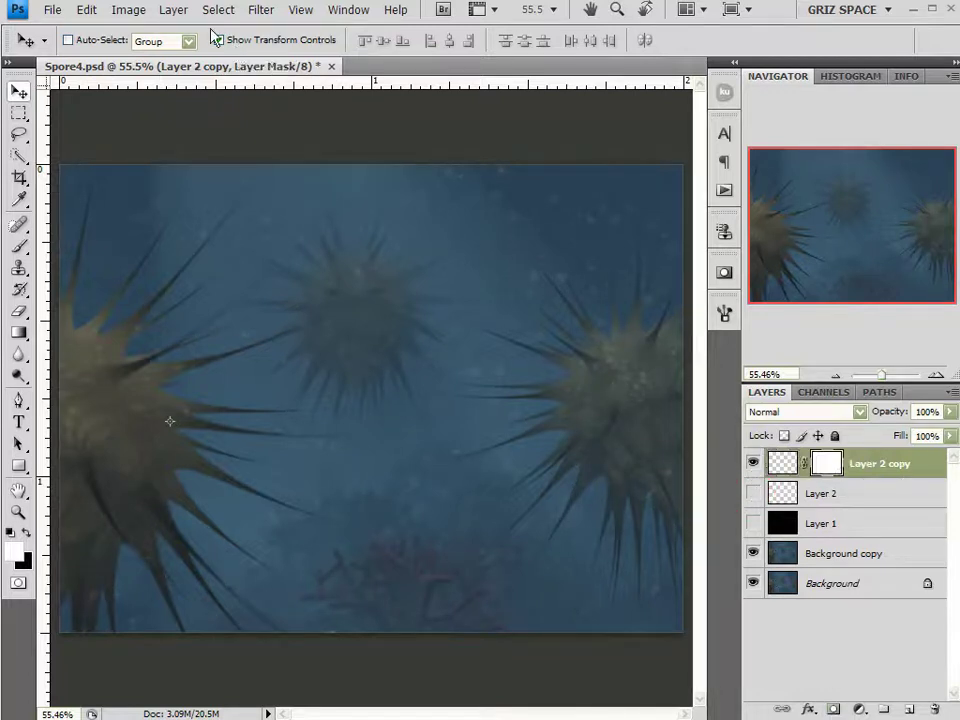
{"action": "left_click", "coordinate": [259, 11]}
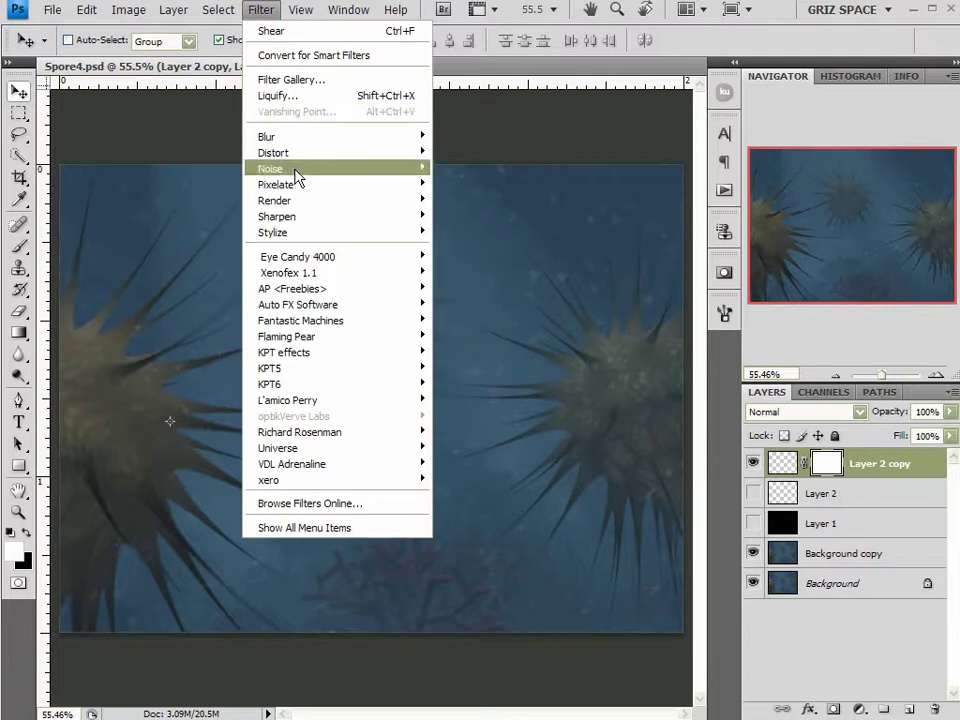
{"action": "mouse_move", "coordinate": [296, 200]}
{"action": "left_click", "coordinate": [469, 199]}
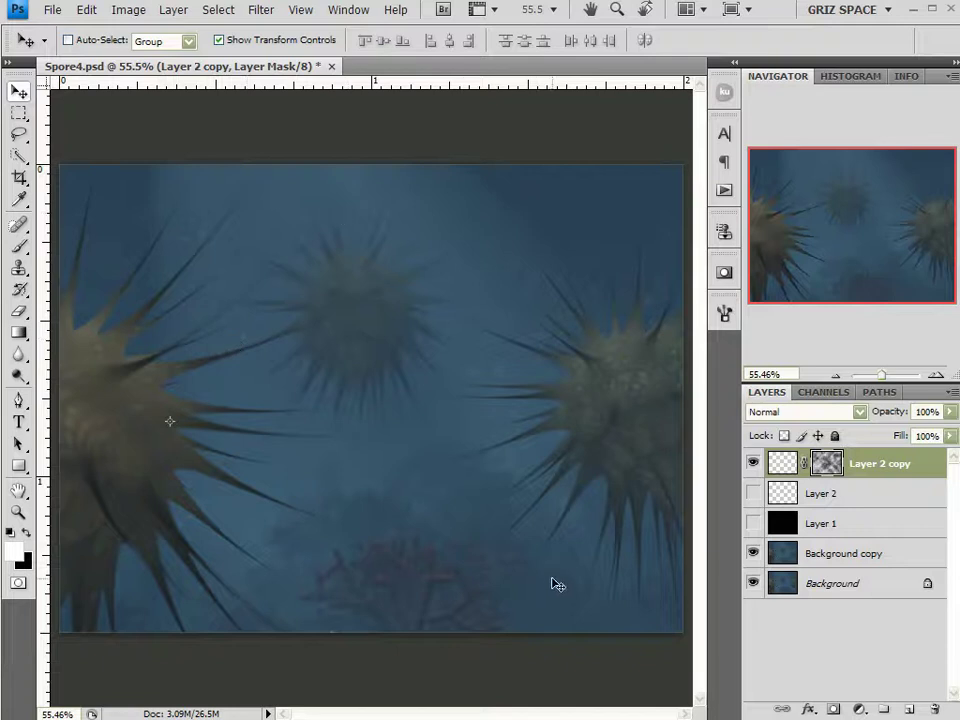
Hide Layer 2 copy, show Layer 2, and give Layer 2 a layer mask rendered with Clouds
{"action": "left_click", "coordinate": [753, 463]}
{"action": "left_click", "coordinate": [753, 493]}
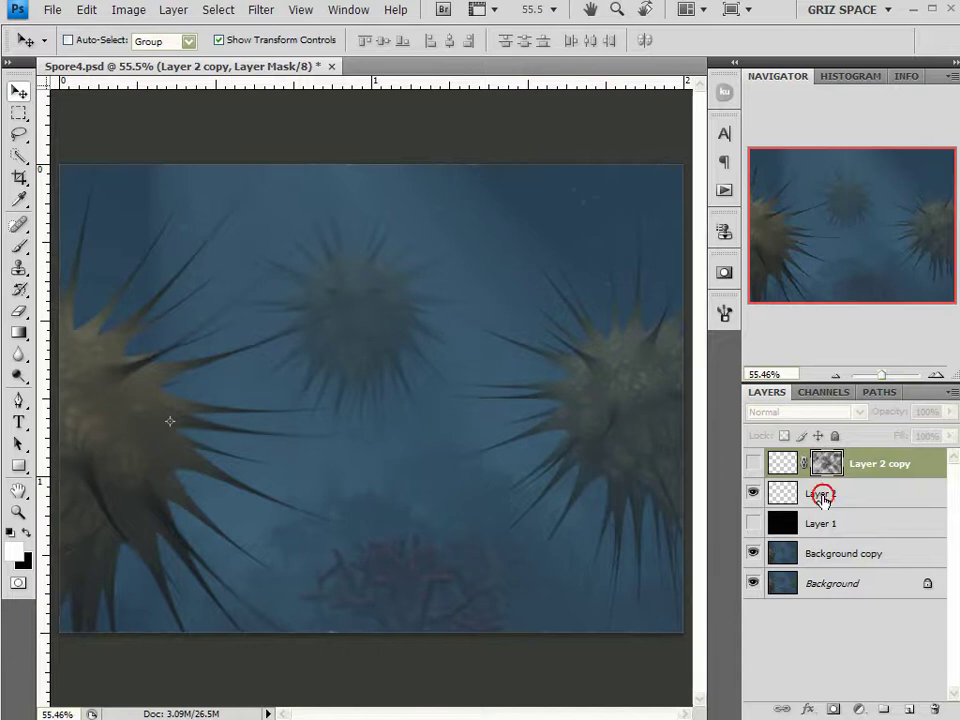
{"action": "left_click", "coordinate": [819, 496]}
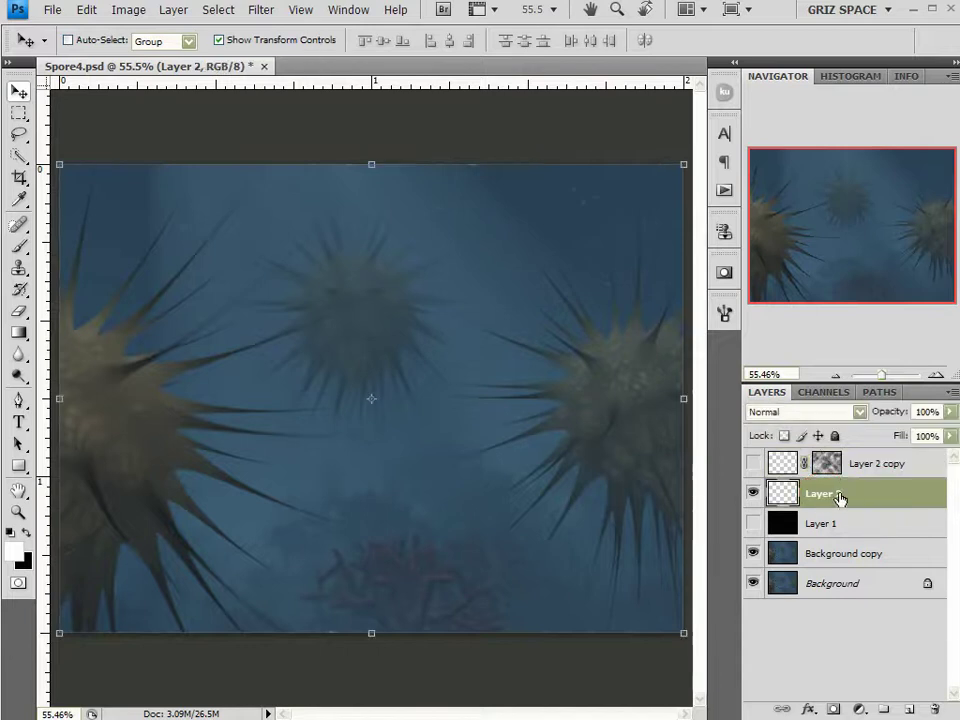
{"action": "left_click", "coordinate": [831, 709]}
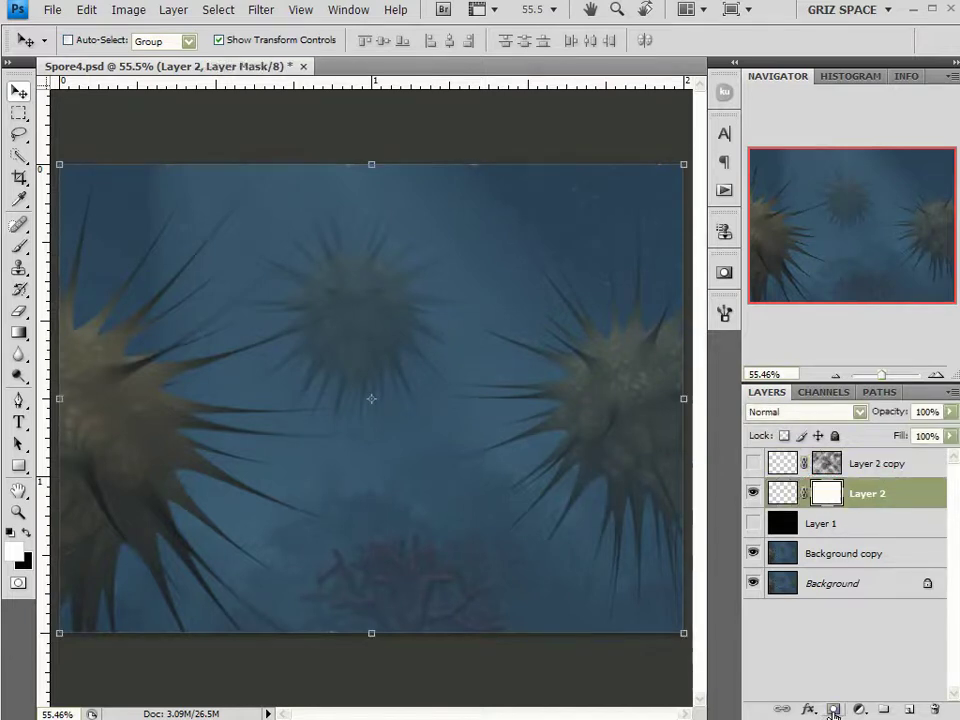
{"action": "left_click", "coordinate": [252, 14]}
{"action": "left_click", "coordinate": [317, 32]}
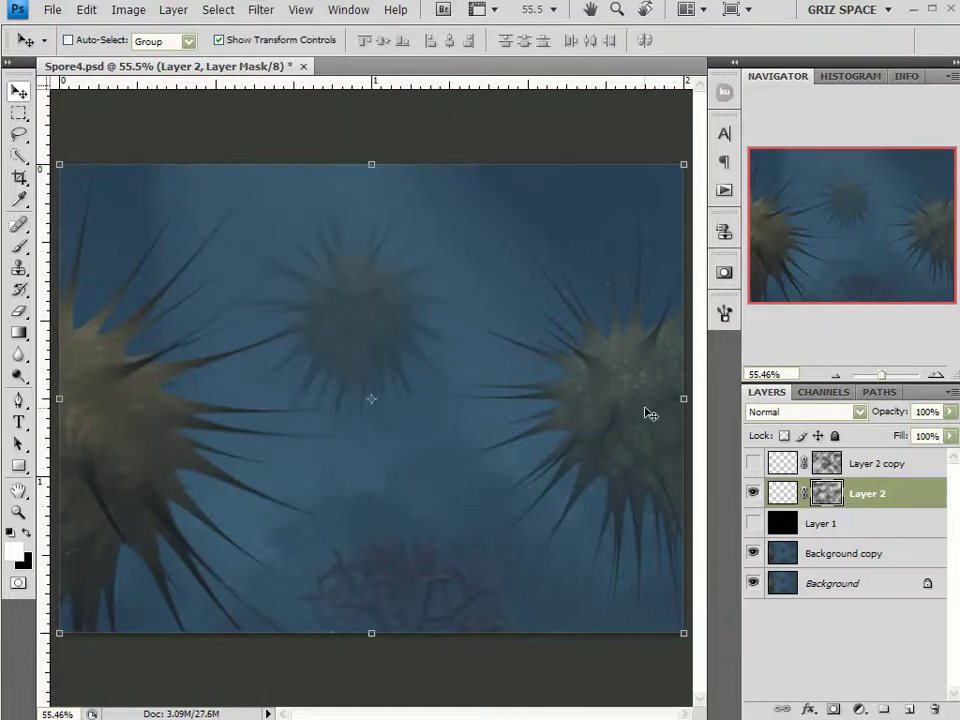
{"action": "scroll", "coordinate": [564, 379], "scroll_direction": "up", "scroll_amount": 3}
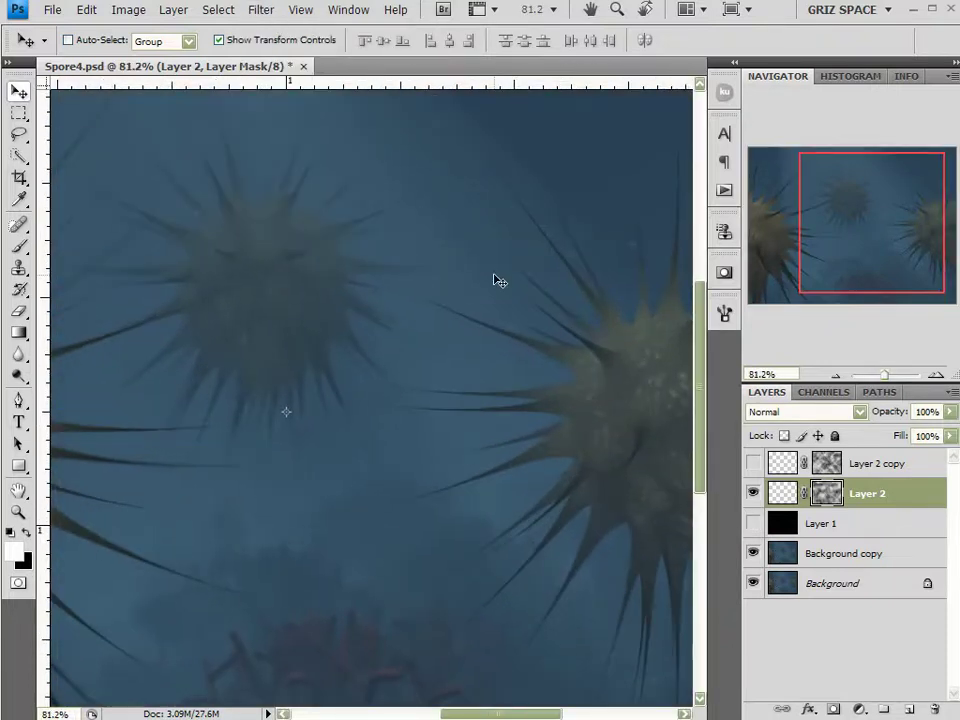
{"action": "left_click", "coordinate": [261, 10]}
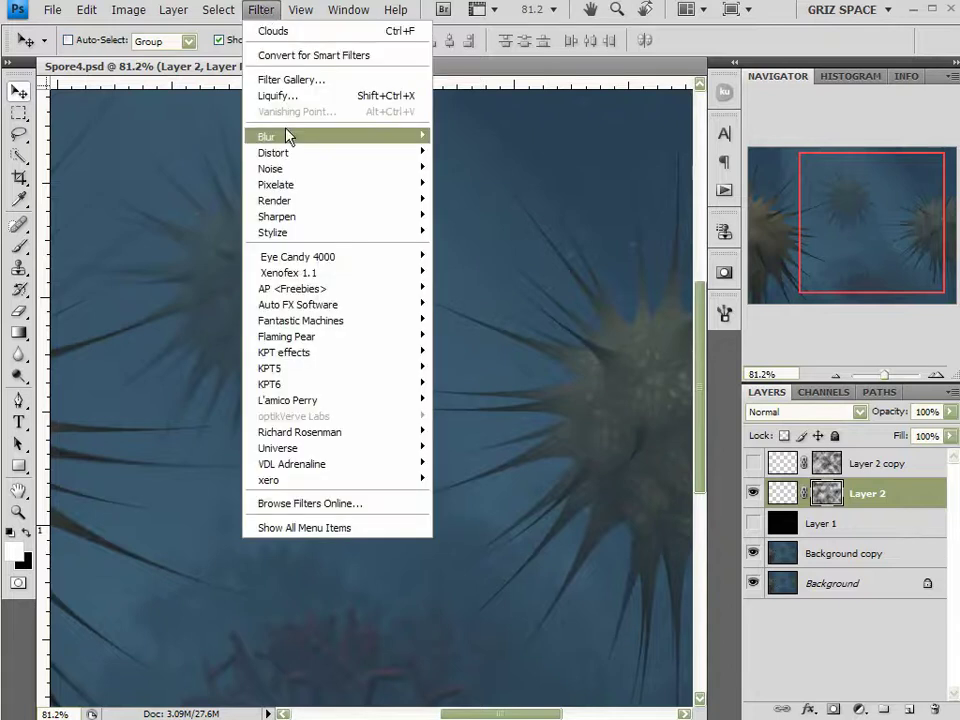
{"action": "mouse_move", "coordinate": [299, 145]}
{"action": "left_click", "coordinate": [492, 151]}
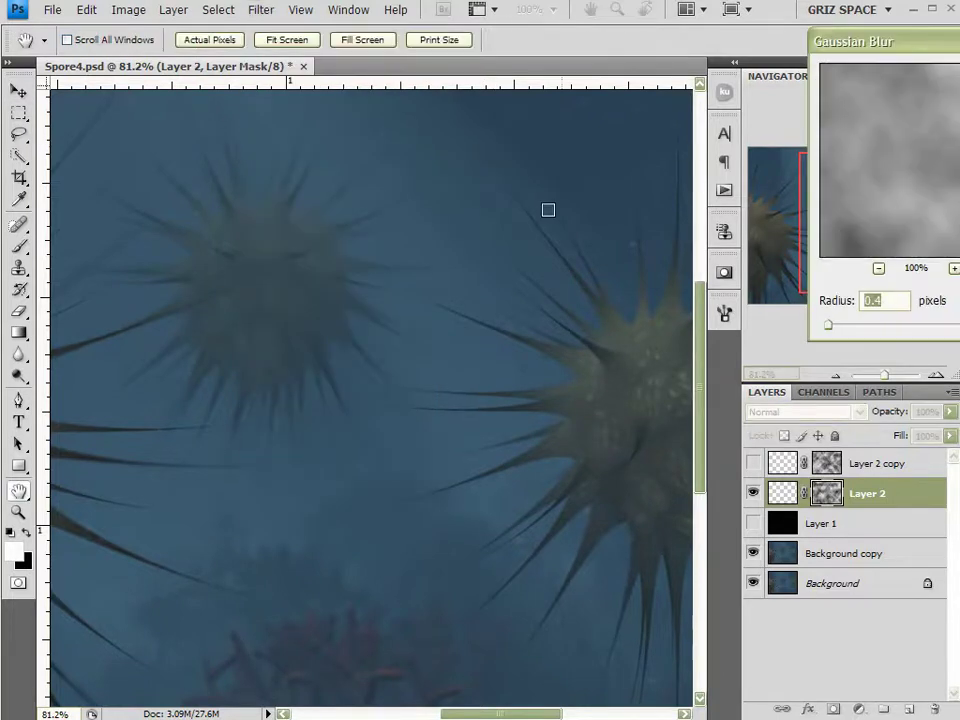
{"action": "key", "text": "Return"}
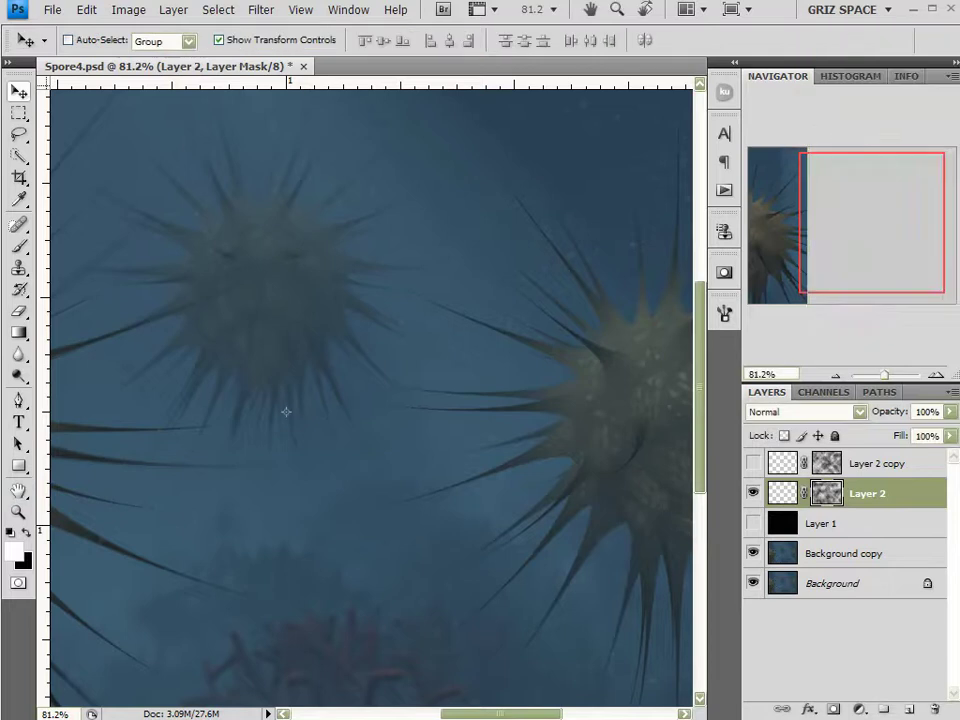
Apply a Gaussian Blur with a radius of 1.3 pixels to the particles of Layer 2, not its mask
{"action": "left_click", "coordinate": [782, 493]}
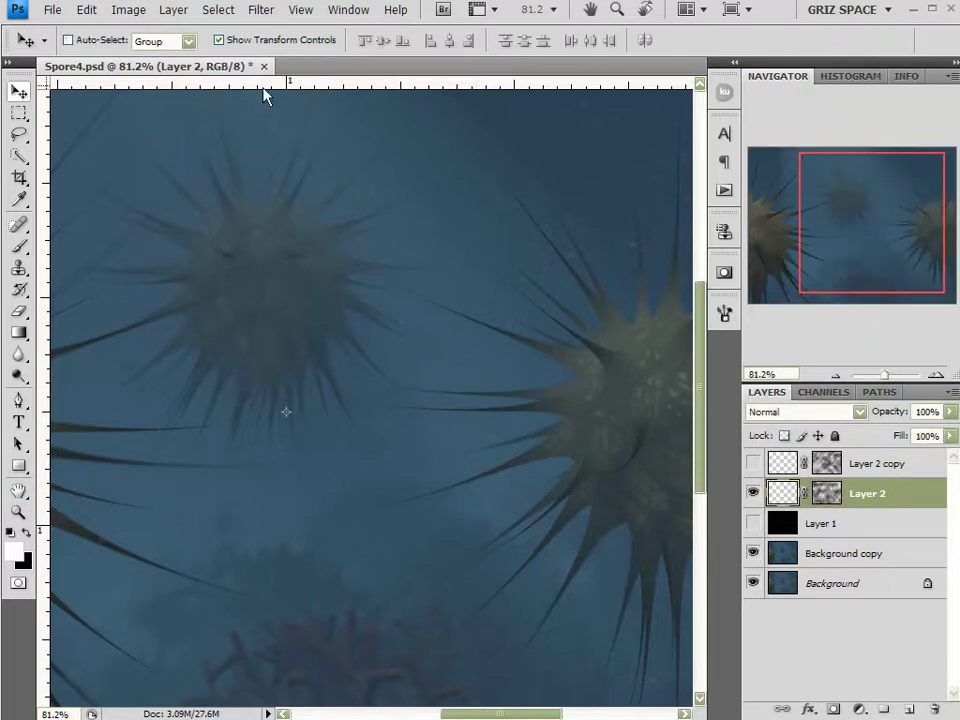
{"action": "left_click", "coordinate": [265, 12]}
{"action": "mouse_move", "coordinate": [330, 136]}
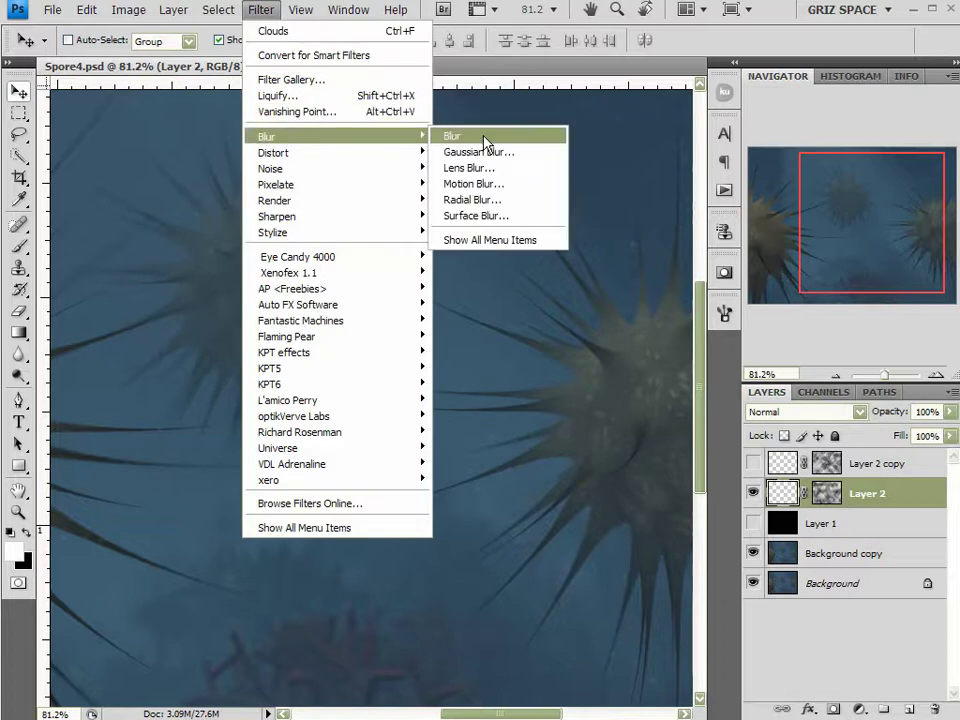
{"action": "left_click", "coordinate": [502, 150]}
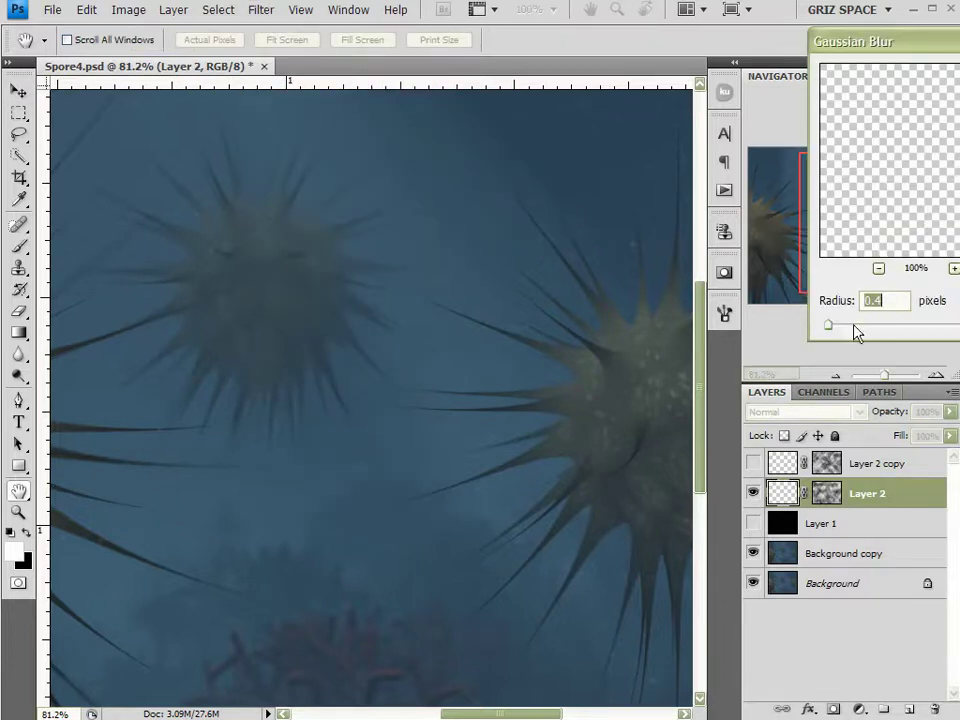
{"action": "left_click_drag", "start_coordinate": [859, 331], "coordinate": [839, 337]}
{"action": "key", "text": "Return"}
{"action": "scroll", "coordinate": [368, 412], "scroll_direction": "down", "scroll_amount": 4}
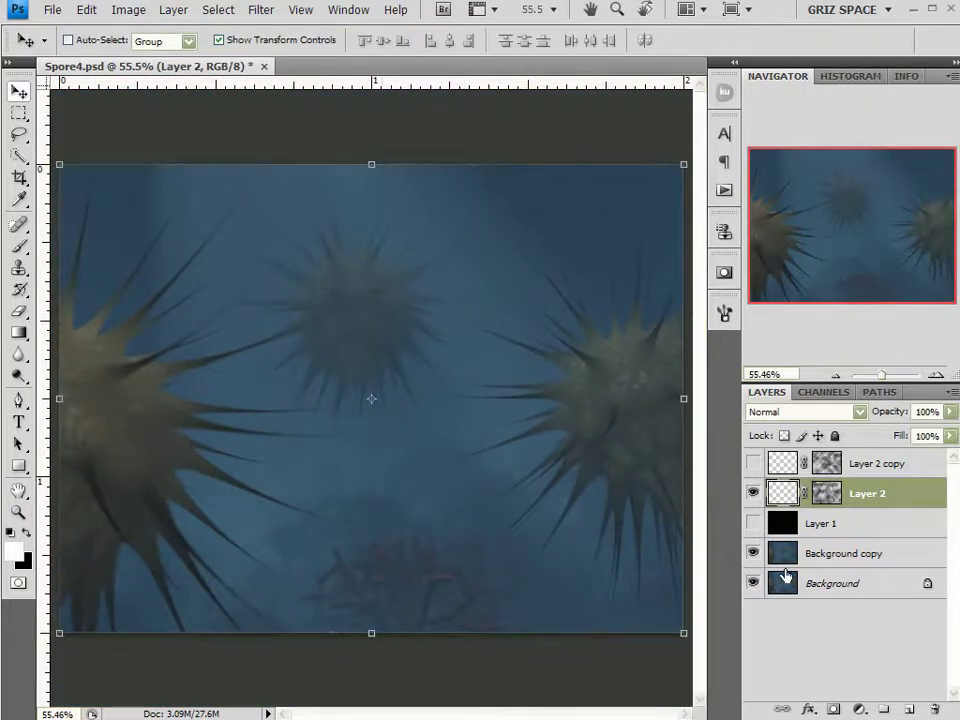
{"action": "scroll", "coordinate": [416, 350], "scroll_direction": "up", "scroll_amount": 1}
{"action": "scroll", "coordinate": [418, 350], "scroll_direction": "down", "scroll_amount": 1}
Show Layer 2 copy and soften its particles with a slightly stronger Gaussian Blur than the one on Layer 2
{"action": "left_click", "coordinate": [779, 466]}
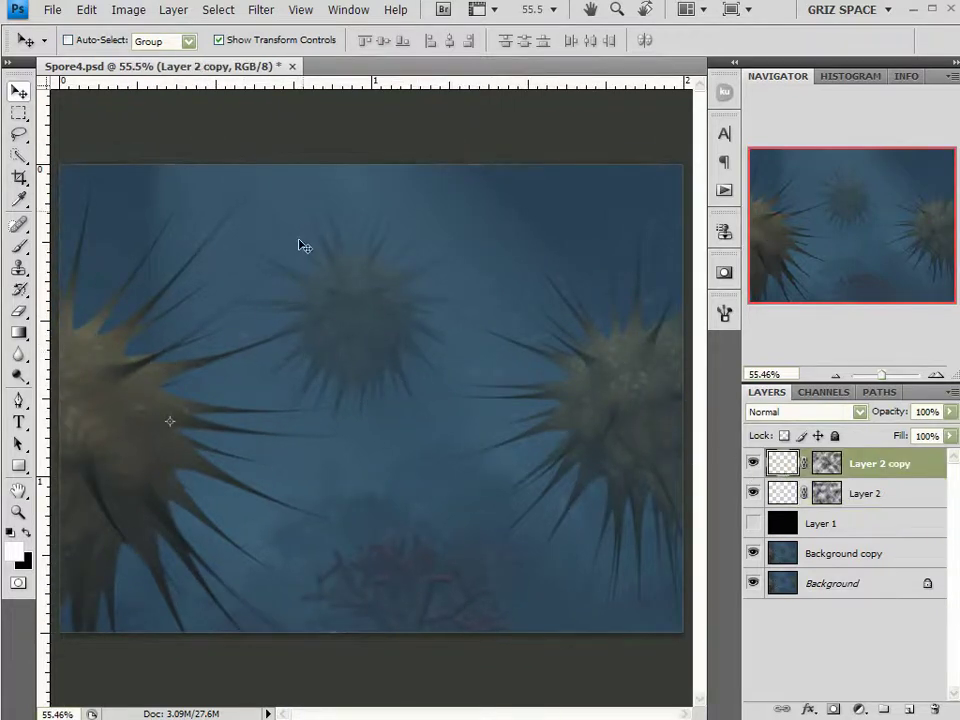
{"action": "left_click", "coordinate": [261, 9]}
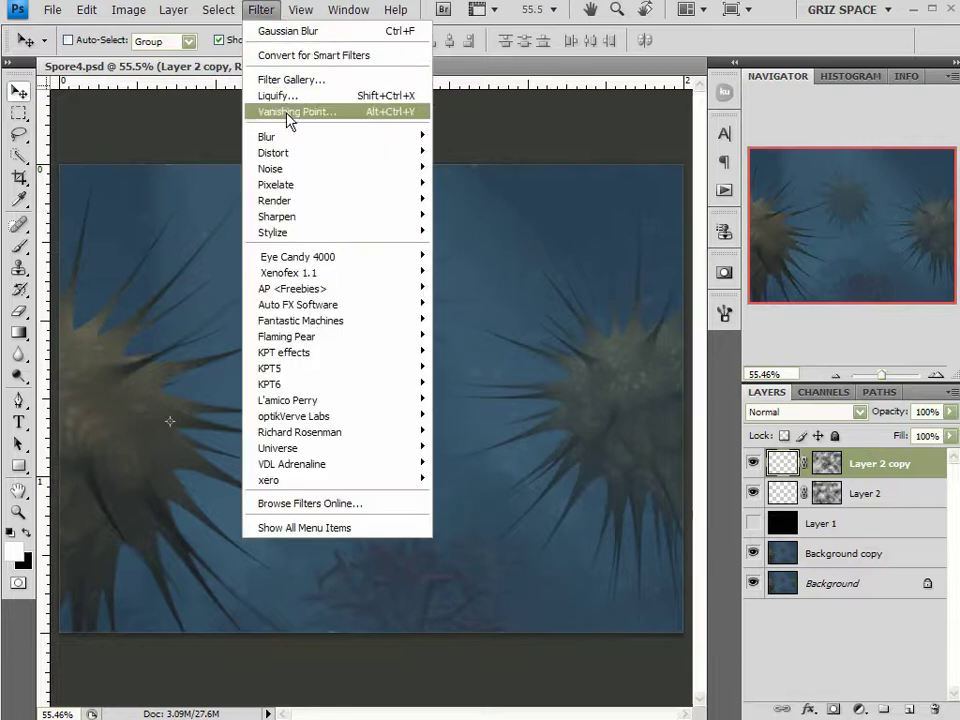
{"action": "mouse_move", "coordinate": [287, 137]}
{"action": "left_click", "coordinate": [471, 152]}
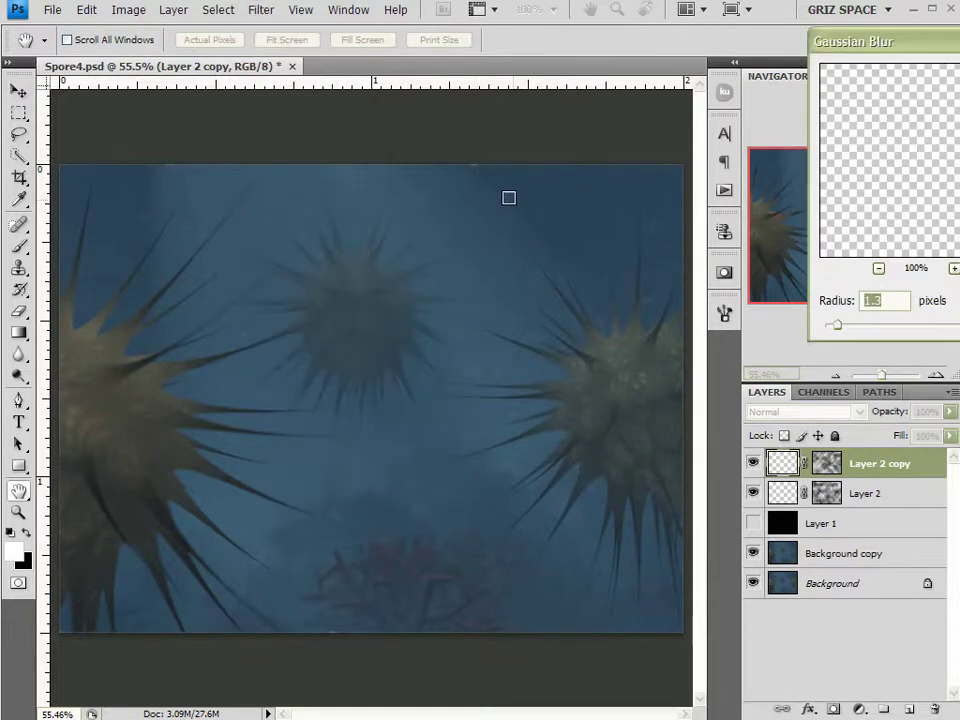
{"action": "mouse_move", "coordinate": [837, 327]}
{"action": "left_mouse_down"}
{"action": "mouse_move", "coordinate": [876, 332]}
{"action": "mouse_move", "coordinate": [816, 328]}
{"action": "mouse_move", "coordinate": [846, 334]}
{"action": "left_mouse_up"}
{"action": "key", "text": "Return"}
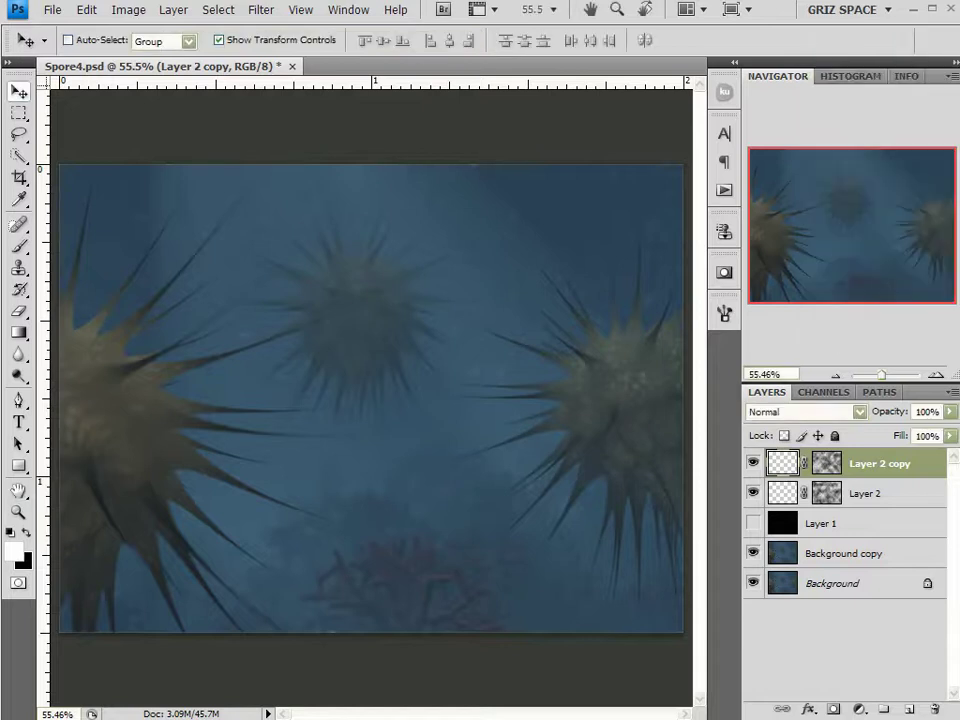
Reduce the opacity of Layer 2 copy to about 66%
{"action": "scroll", "coordinate": [276, 242], "scroll_direction": "up", "scroll_amount": 3}
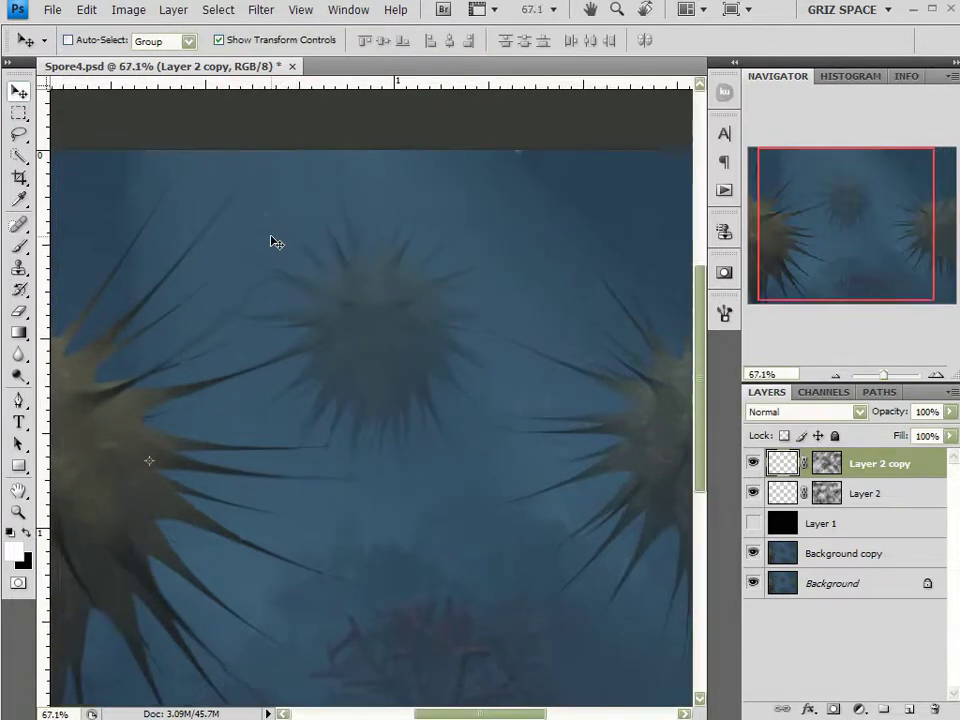
{"action": "scroll", "coordinate": [327, 468], "scroll_direction": "up", "scroll_amount": 3}
{"action": "scroll", "coordinate": [380, 458], "scroll_direction": "down", "scroll_amount": 2}
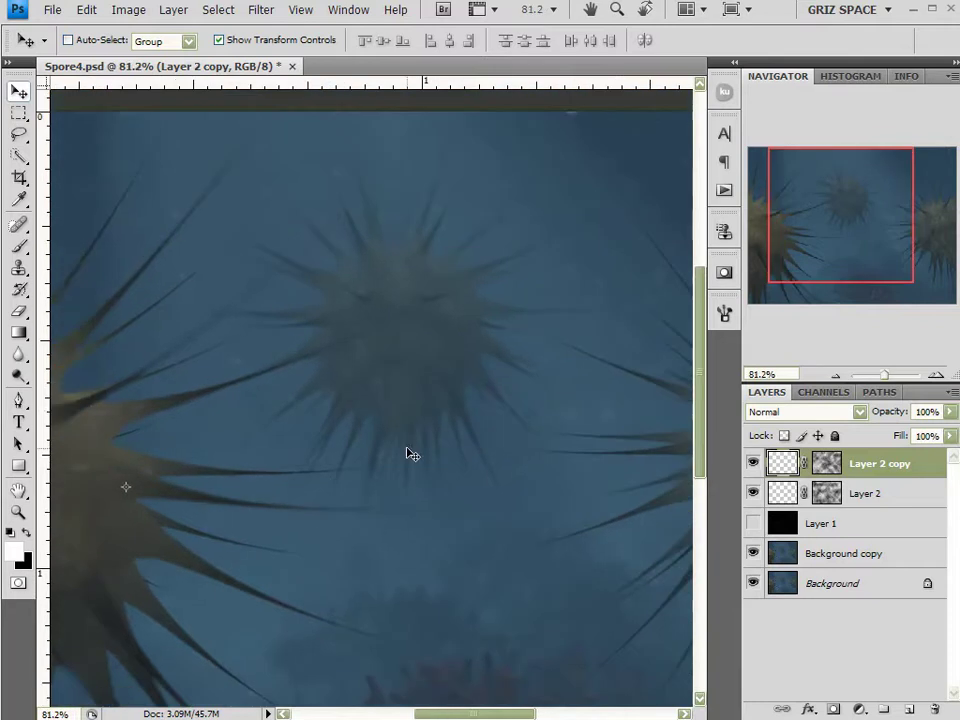
{"action": "left_click_drag", "start_coordinate": [809, 259], "coordinate": [857, 297]}
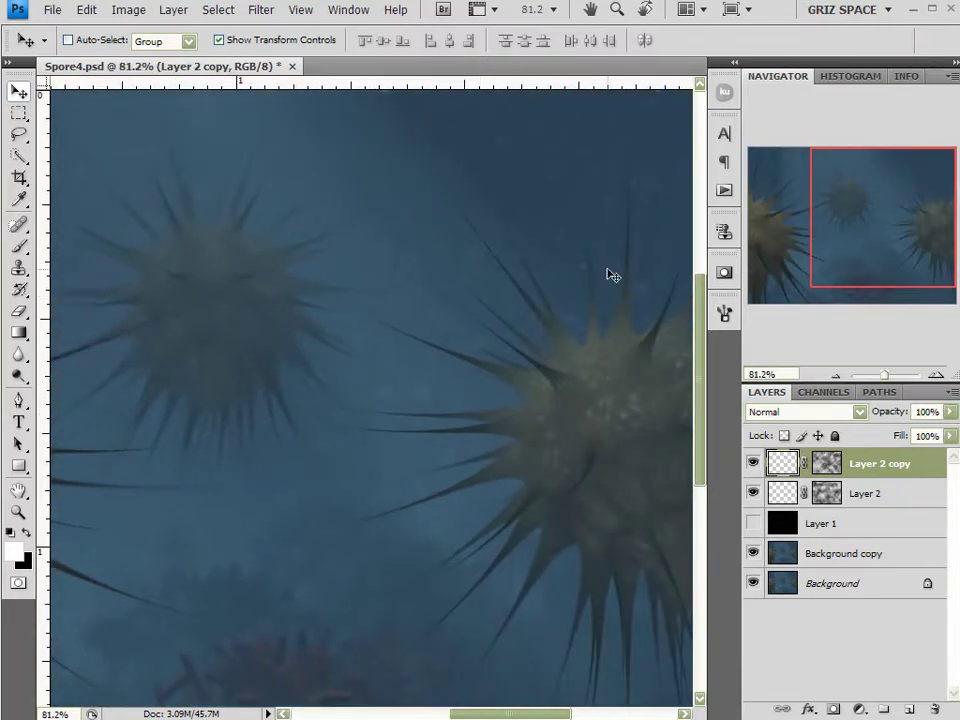
{"action": "scroll", "coordinate": [450, 347], "scroll_direction": "down", "scroll_amount": 2}
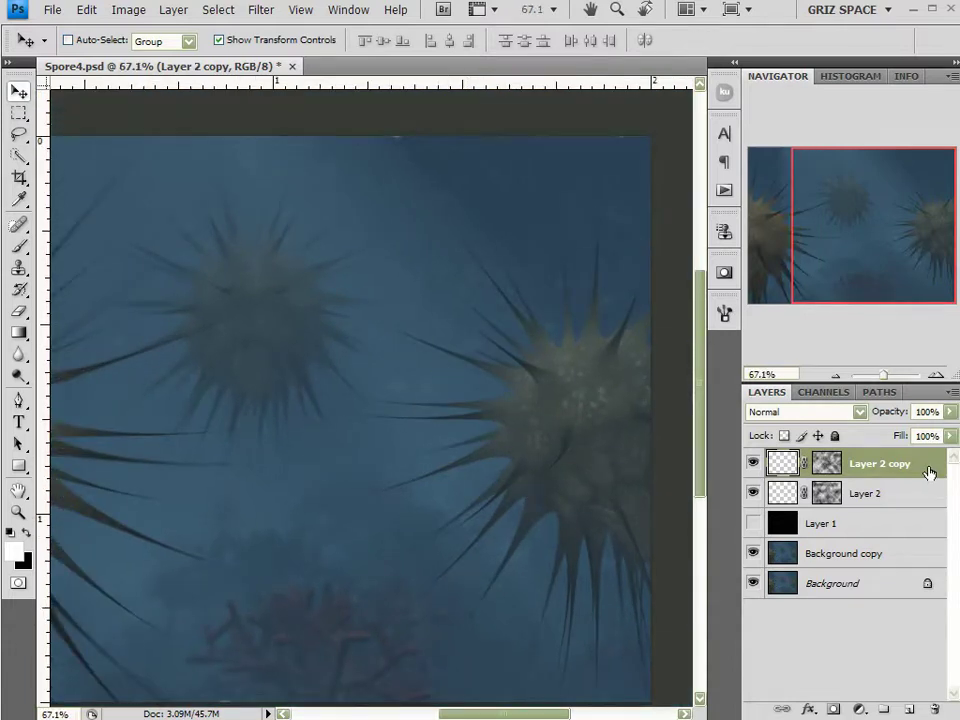
{"action": "left_click", "coordinate": [950, 411]}
{"action": "left_click_drag", "start_coordinate": [933, 436], "coordinate": [921, 435]}
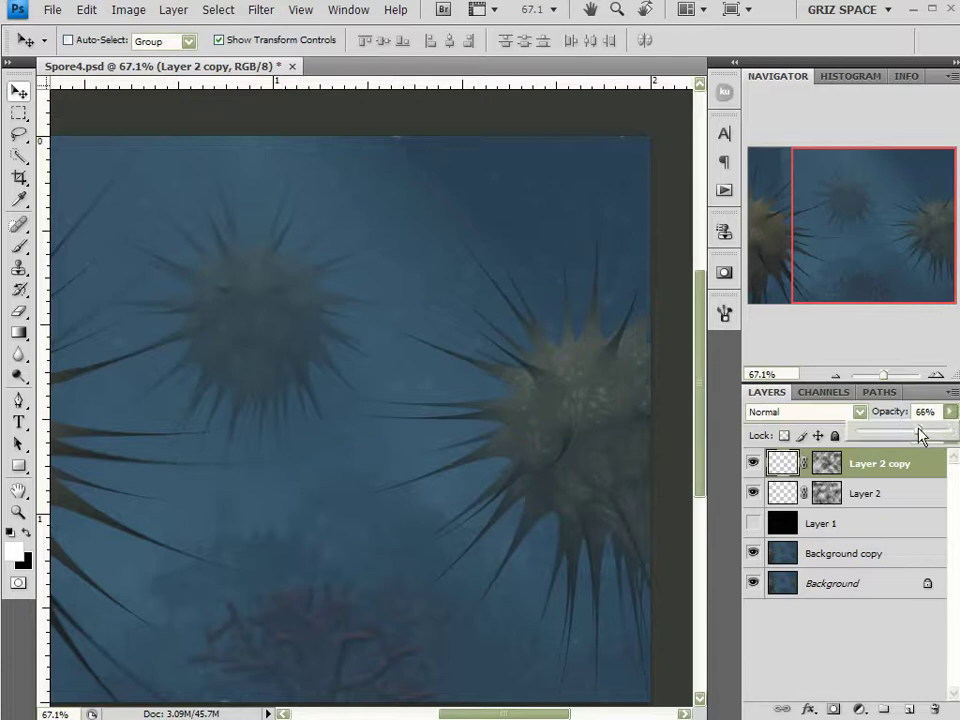
Reduce the opacity of Layer 2 to 62%
{"action": "left_click", "coordinate": [905, 493]}
{"action": "left_click", "coordinate": [950, 411]}
{"action": "left_click_drag", "start_coordinate": [945, 434], "coordinate": [916, 432]}
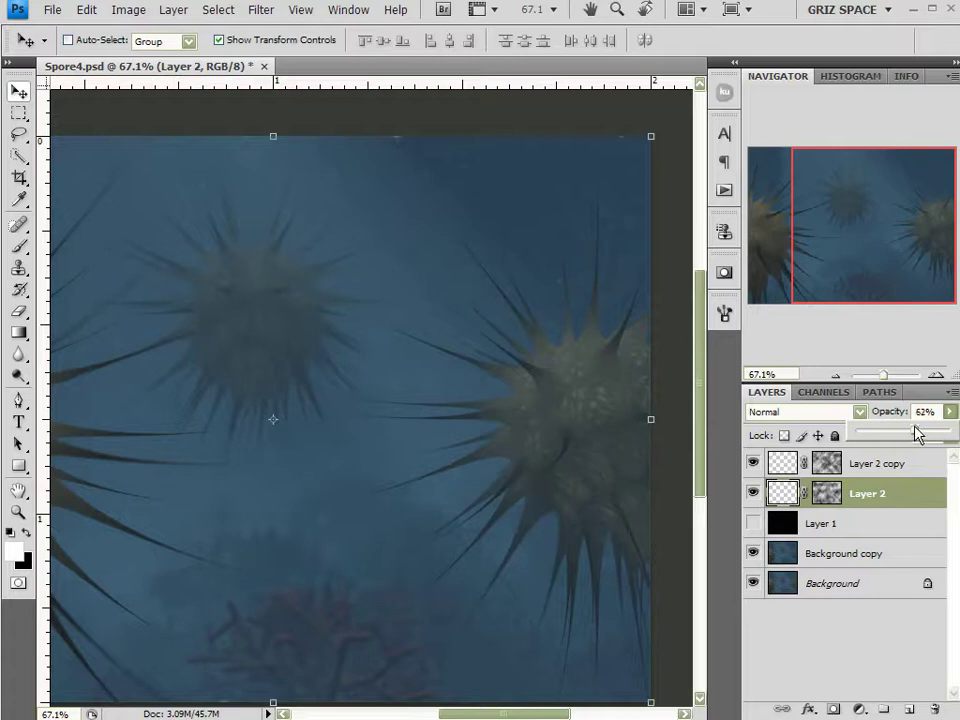
Examine the blended particles across the painting, both close up around the spores and in the overall view
{"action": "left_click_drag", "start_coordinate": [214, 443], "coordinate": [405, 475]}
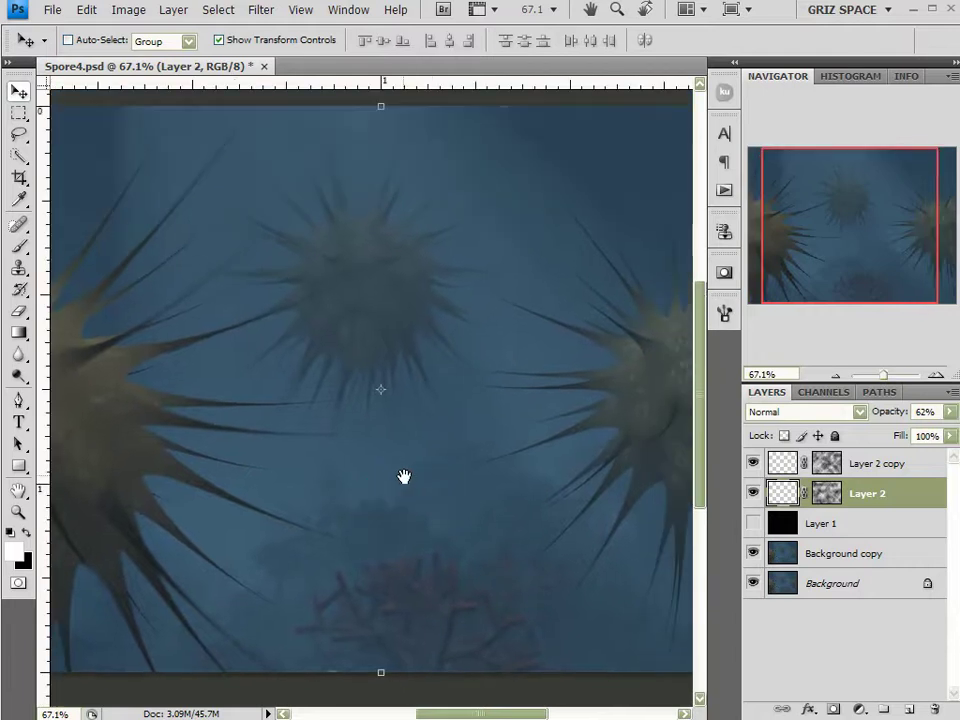
{"action": "scroll", "coordinate": [415, 478], "scroll_direction": "down", "scroll_amount": 2}
{"action": "scroll", "coordinate": [435, 463], "scroll_direction": "down", "scroll_amount": 1}
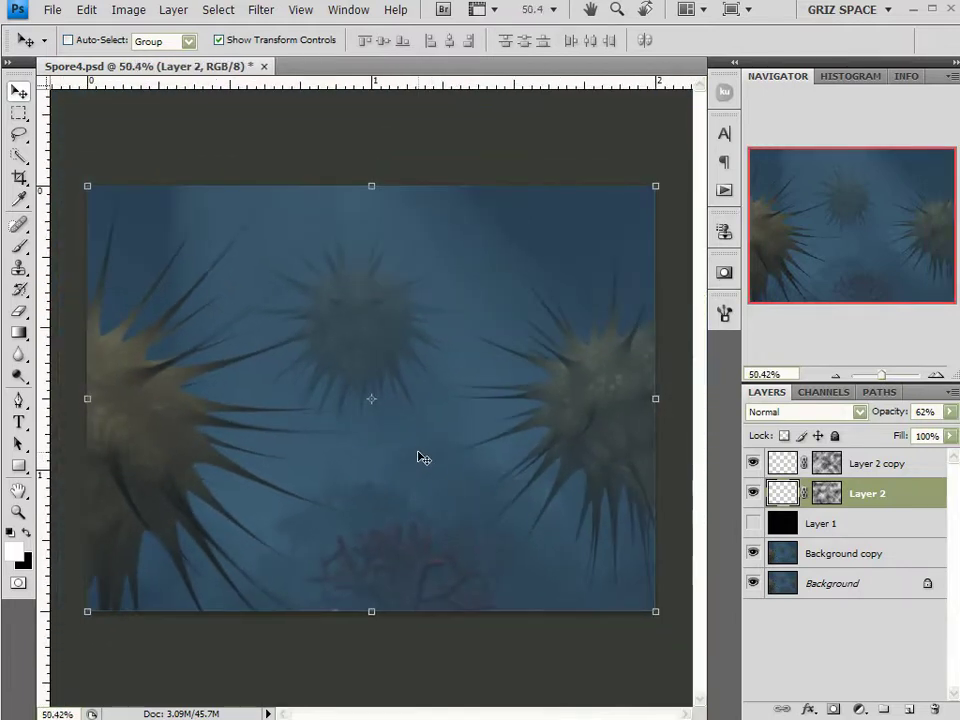
{"action": "scroll", "coordinate": [420, 455], "scroll_direction": "up", "scroll_amount": 3}
{"action": "left_click_drag", "start_coordinate": [507, 417], "coordinate": [465, 454]}
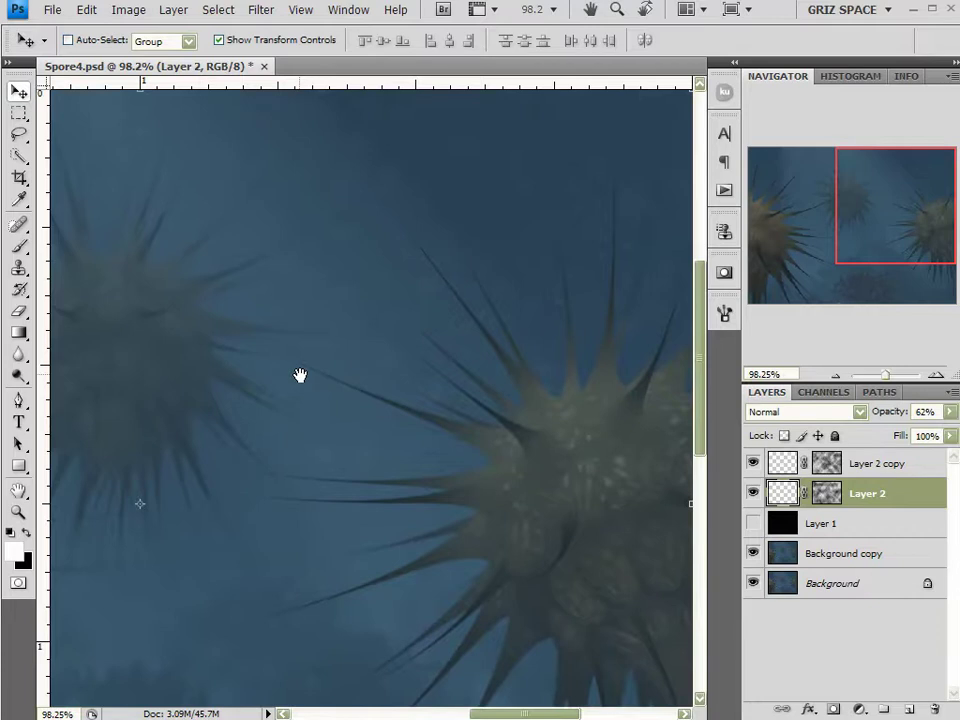
{"action": "left_click_drag", "start_coordinate": [300, 375], "coordinate": [371, 414]}
{"action": "left_click_drag", "start_coordinate": [249, 384], "coordinate": [387, 438]}
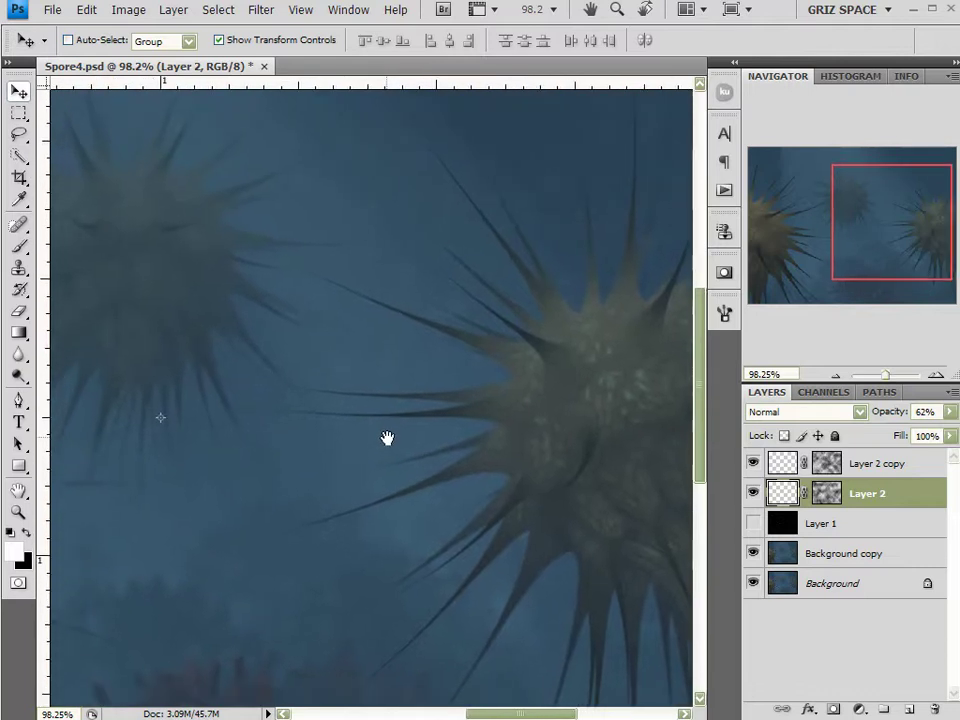
{"action": "scroll", "coordinate": [385, 441], "scroll_direction": "down", "scroll_amount": 6}
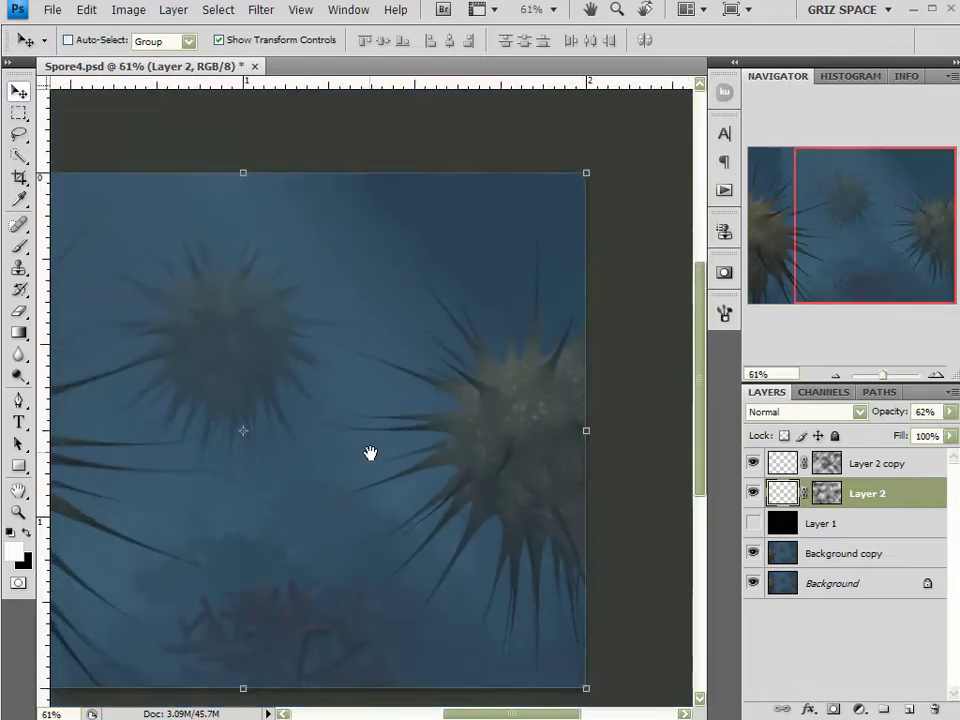